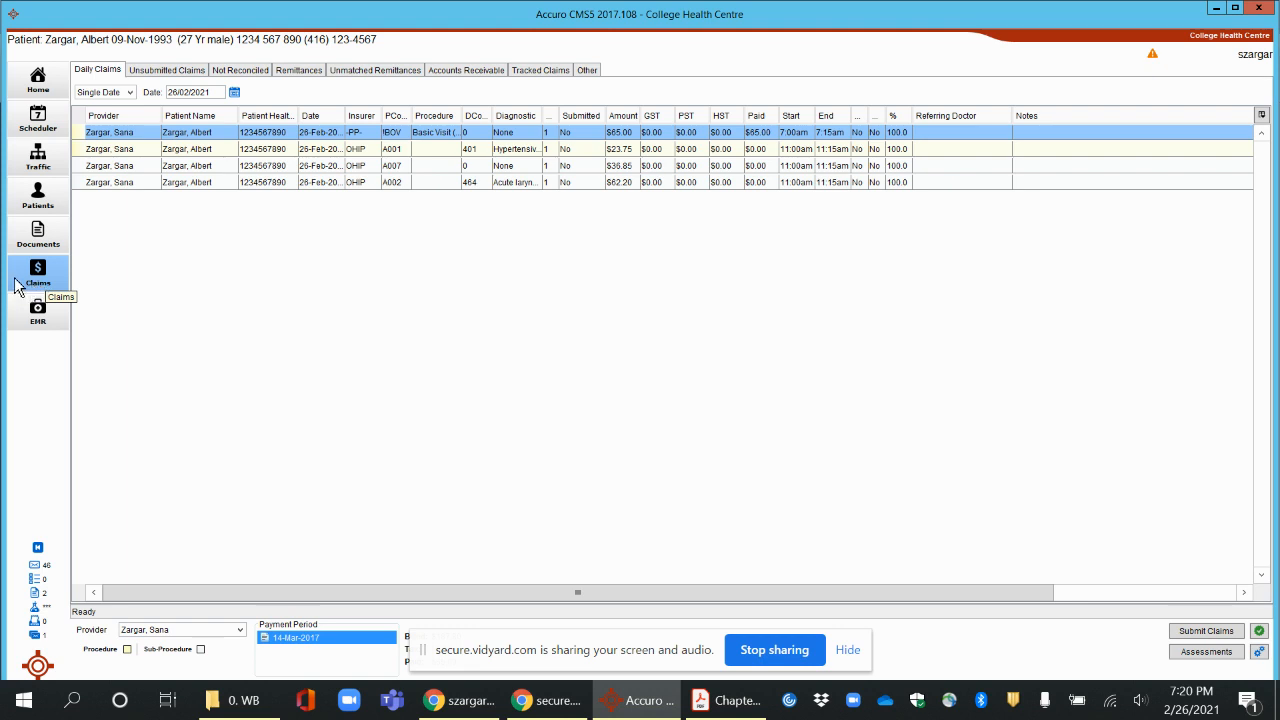
Start a new claim for 26/02/2021 and assign the patient by searching for the patient's last name
double_click(187, 291)
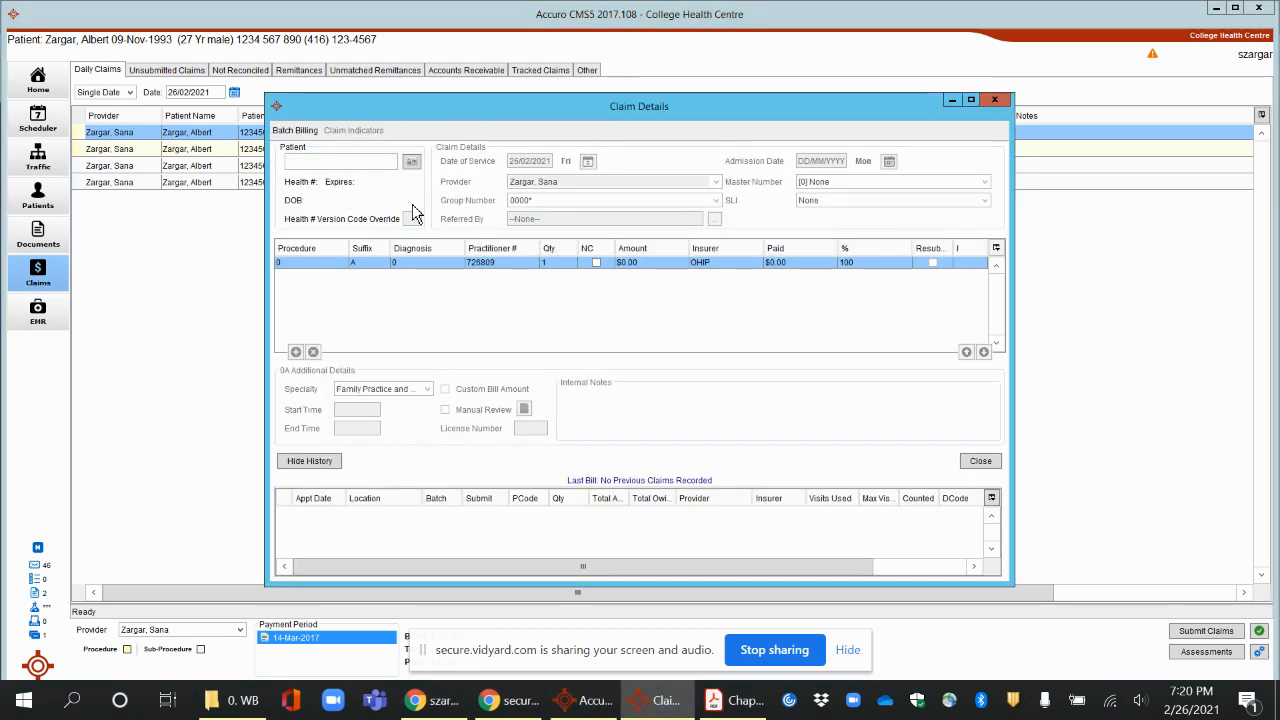
type("zargr")
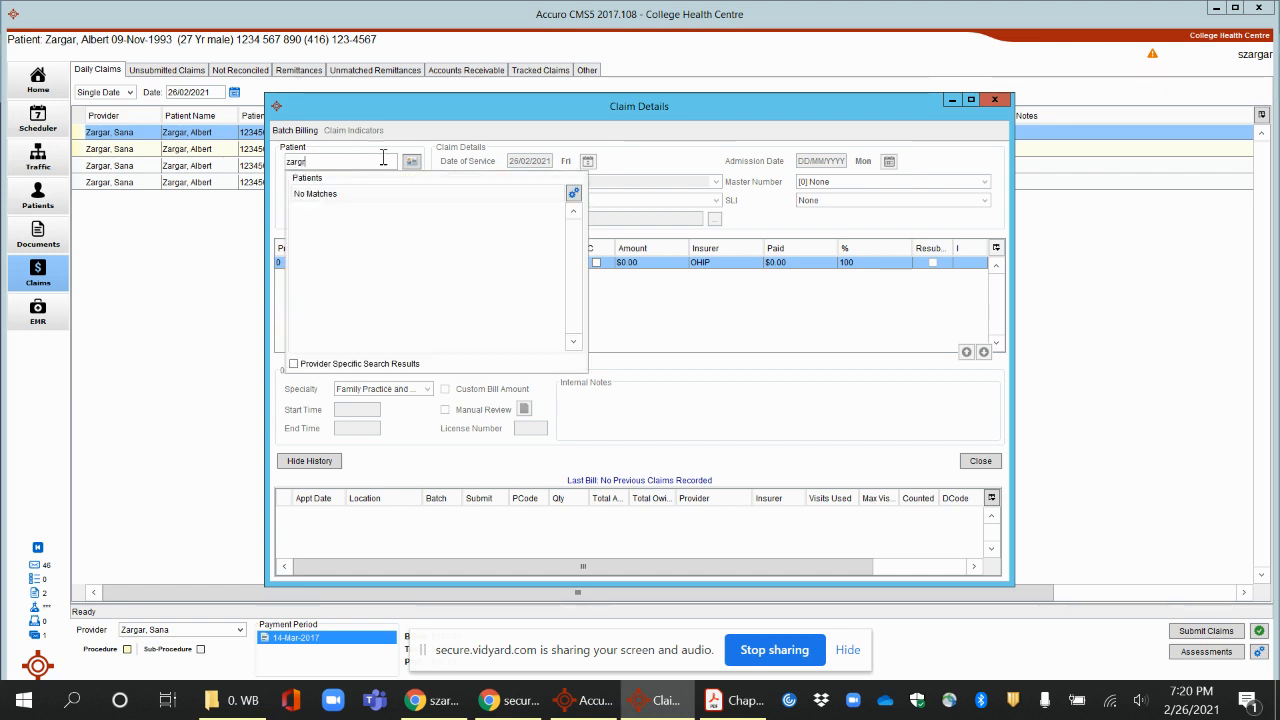
key("BackSpace")
type("ar")
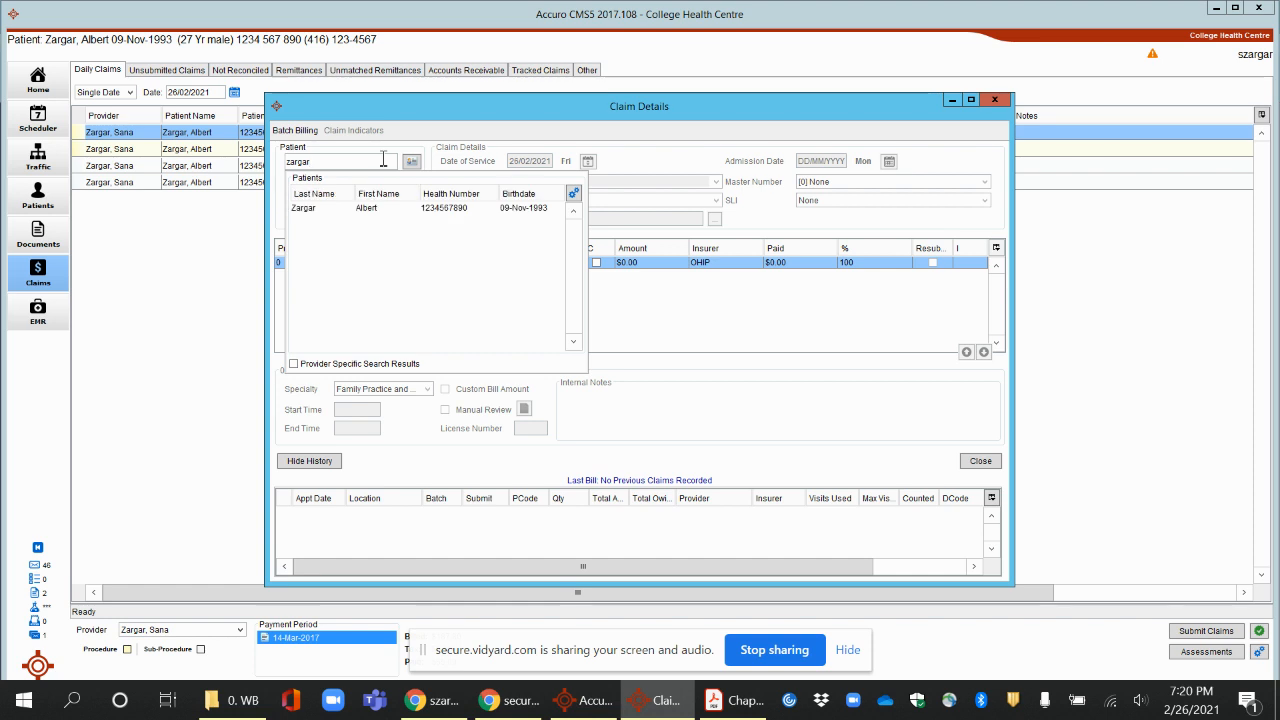
left_click(362, 209)
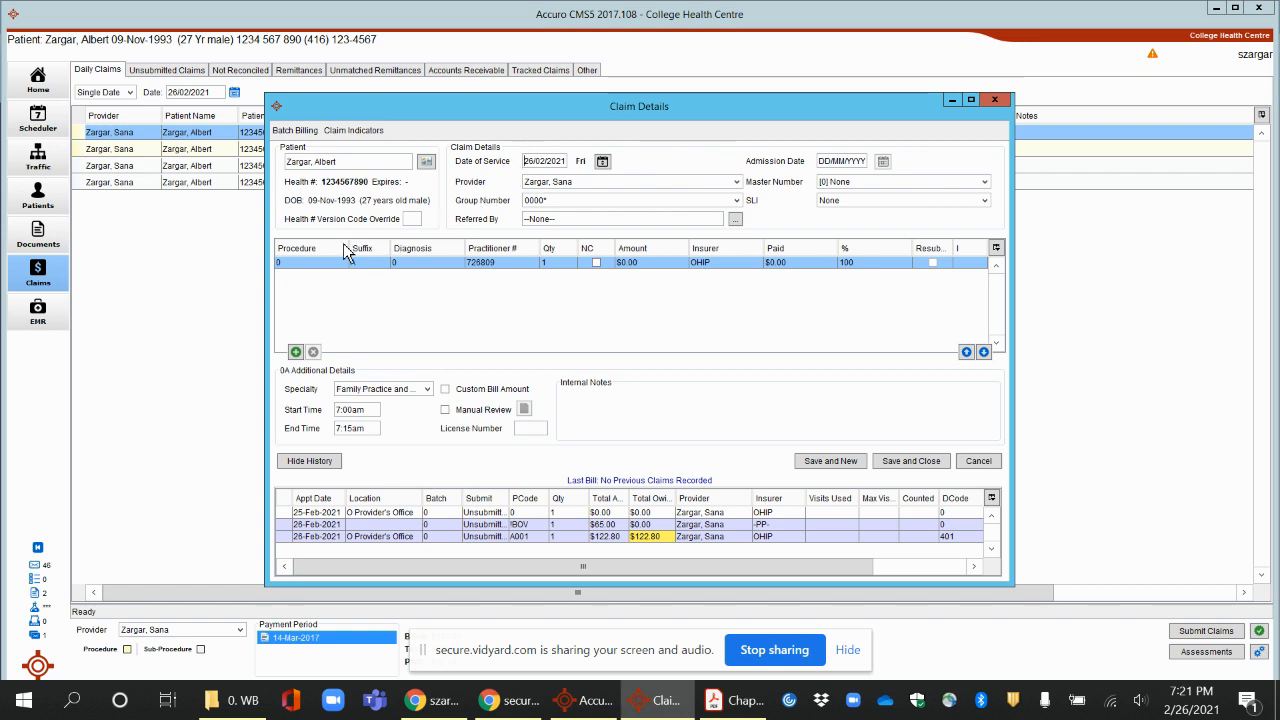
Set the claim's procedure to !BOV, Basic Visit (no or invalid OHIP) weekdays
left_click(319, 266)
left_click(321, 265)
type("!")
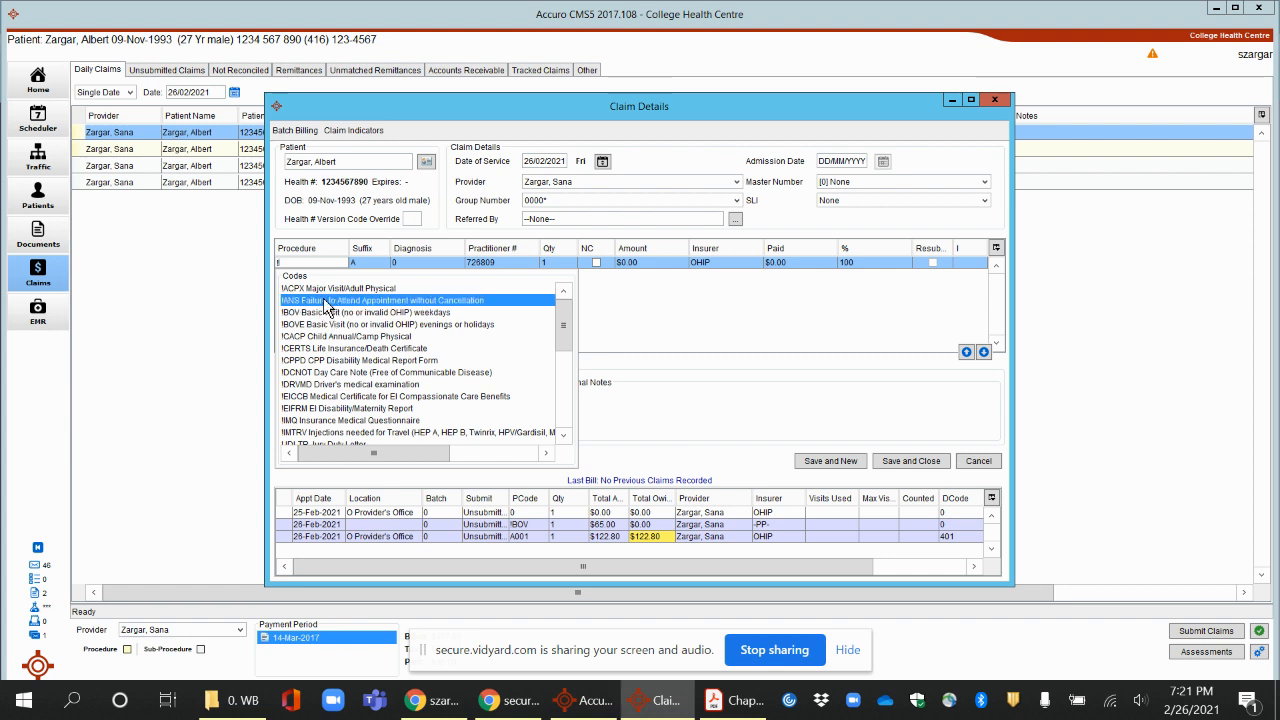
type("b")
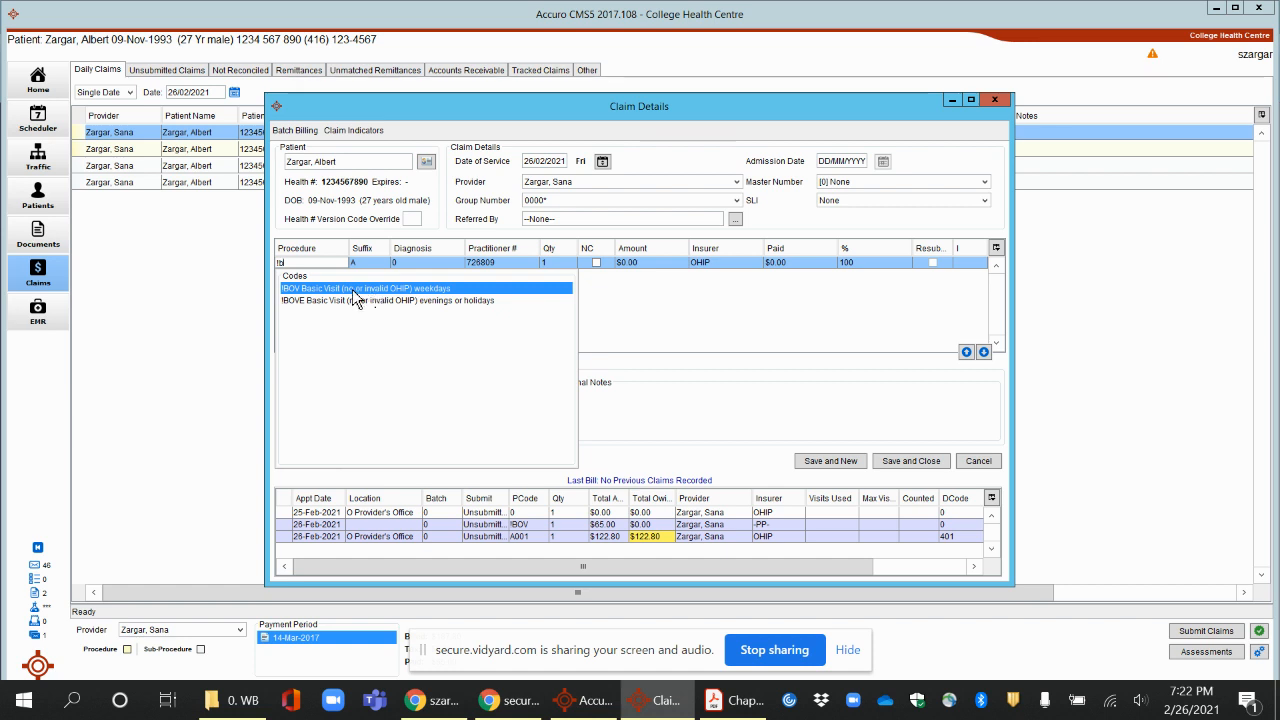
left_click(301, 289)
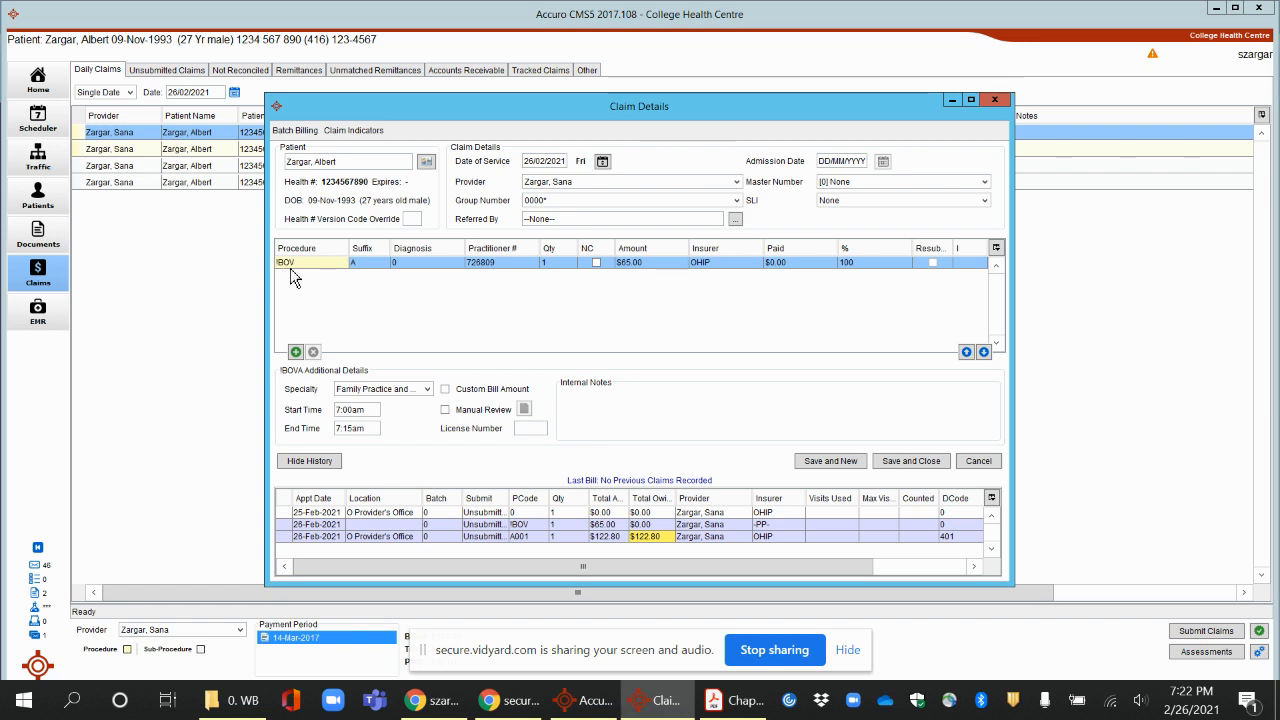
mouse_move(290, 268)
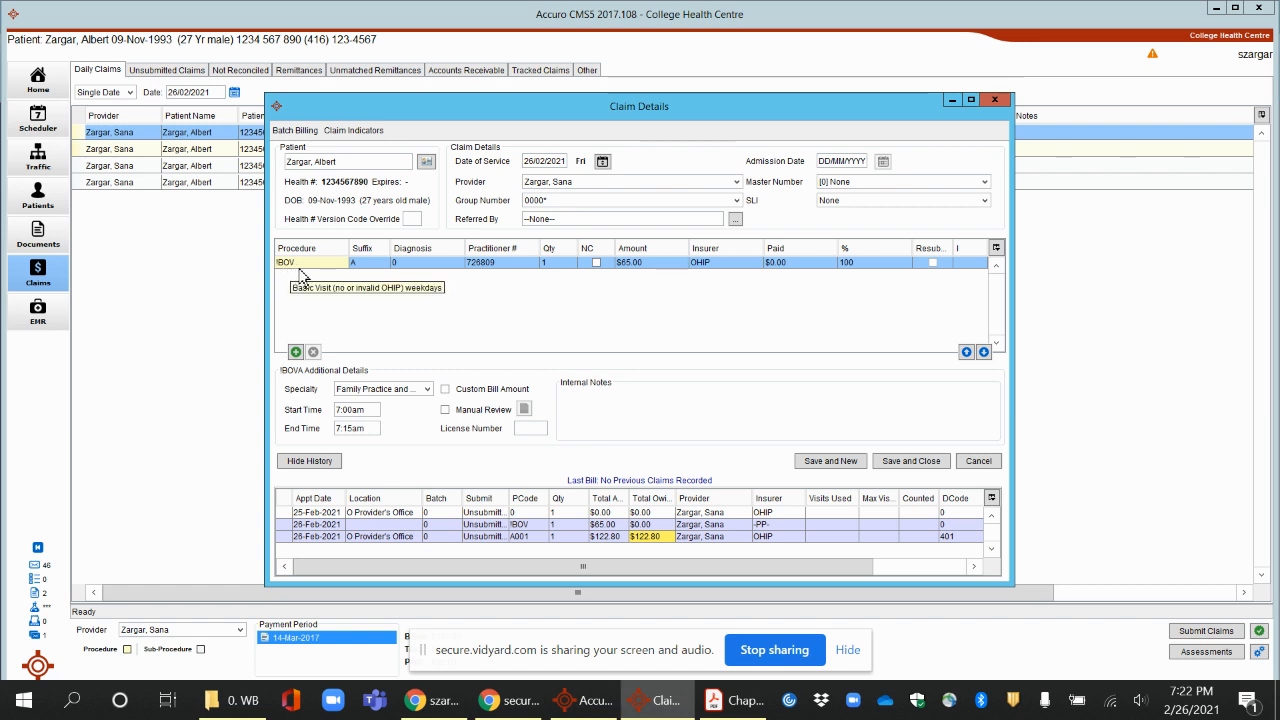
double_click(310, 263)
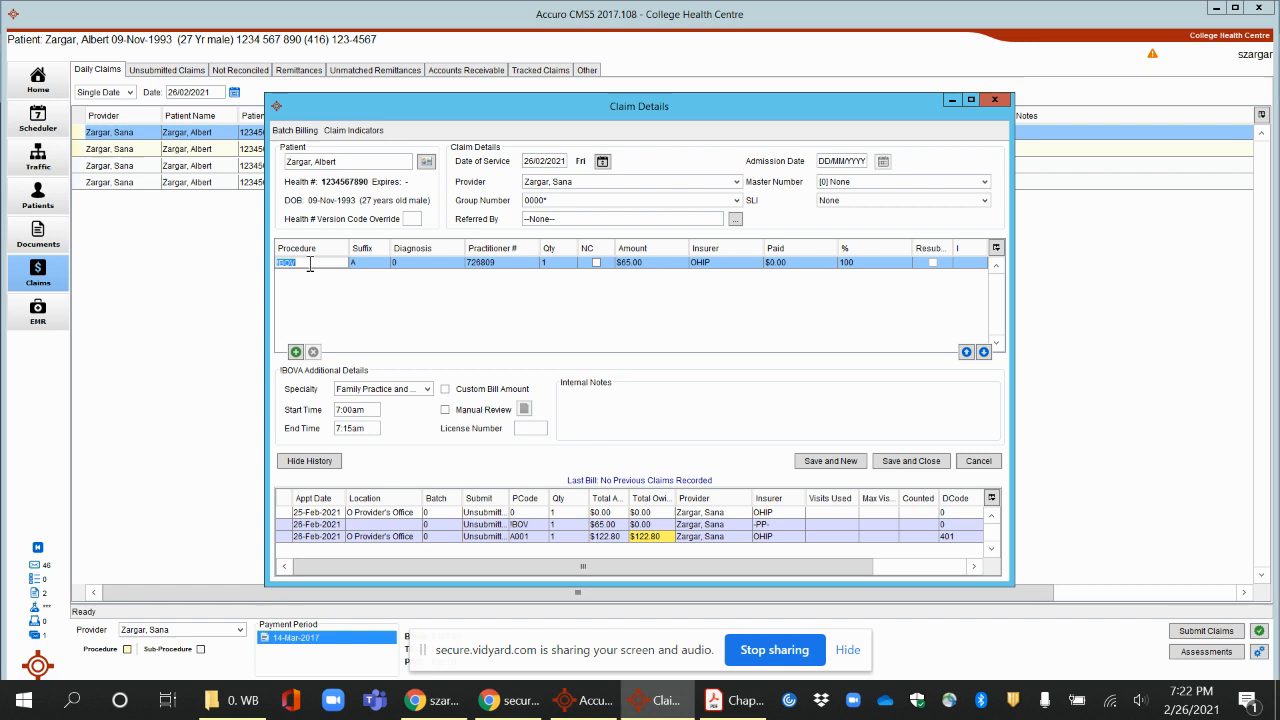
type("!")
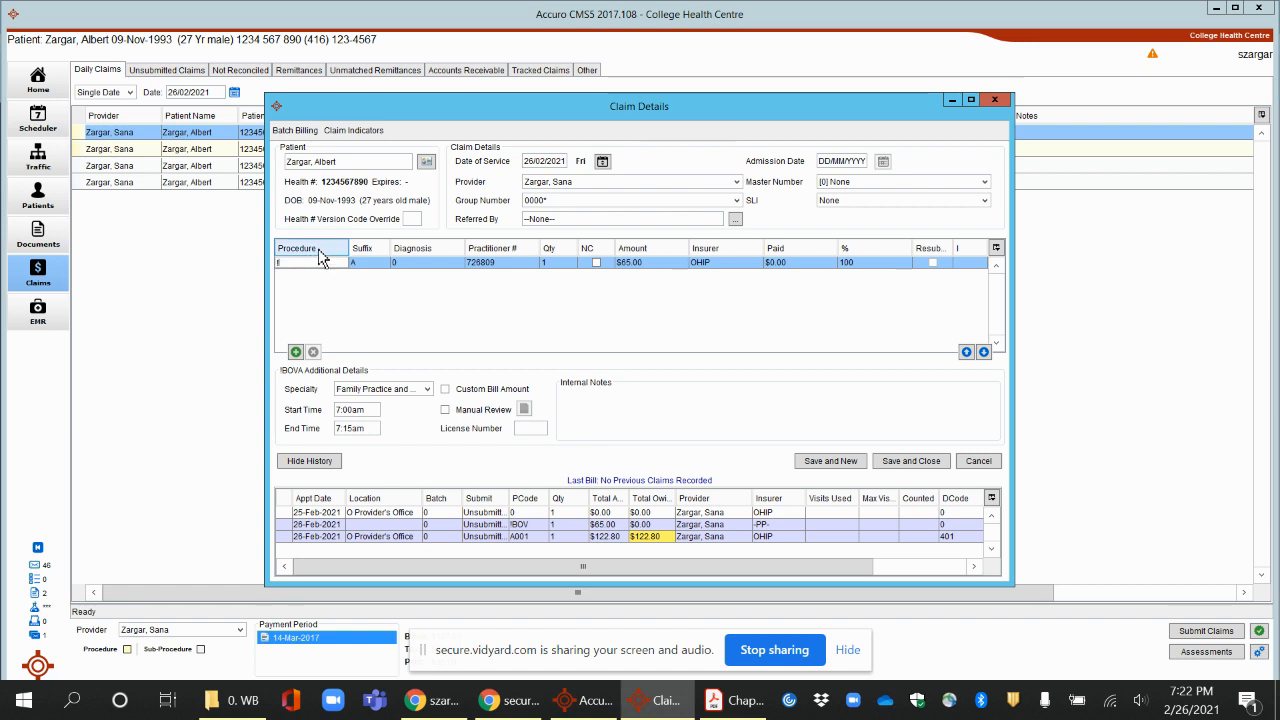
type("bo")
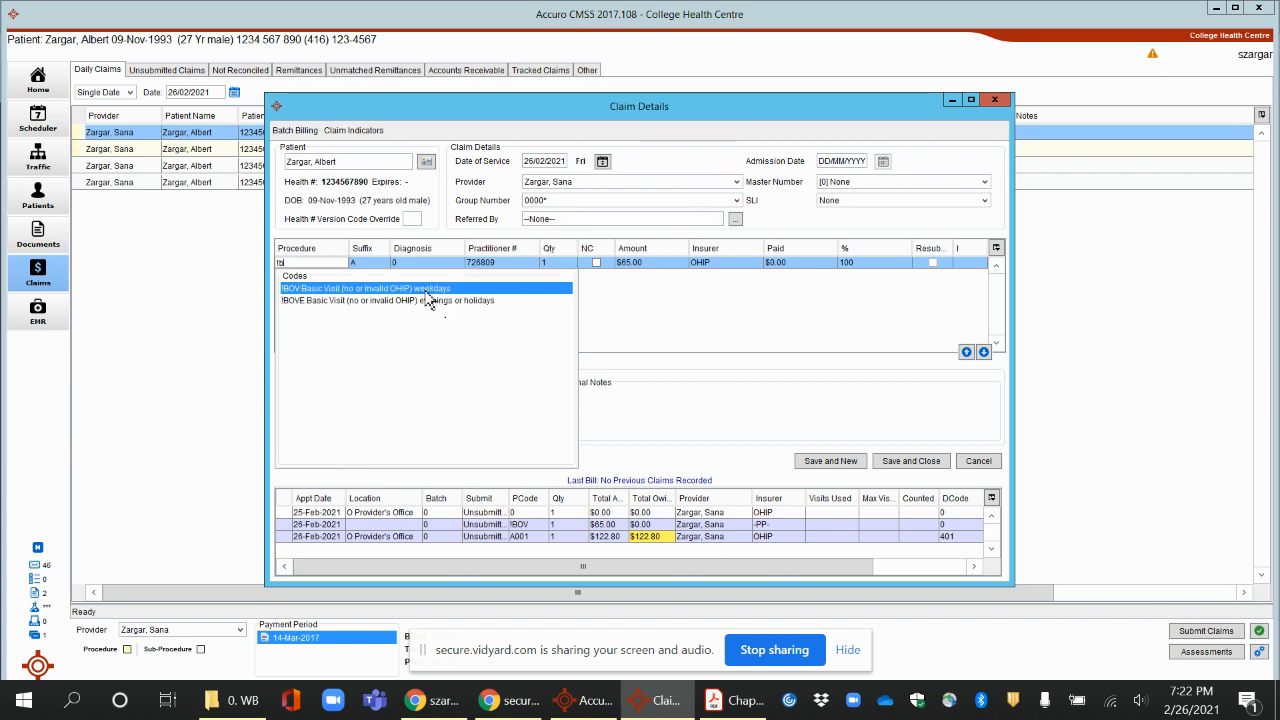
left_click(426, 291)
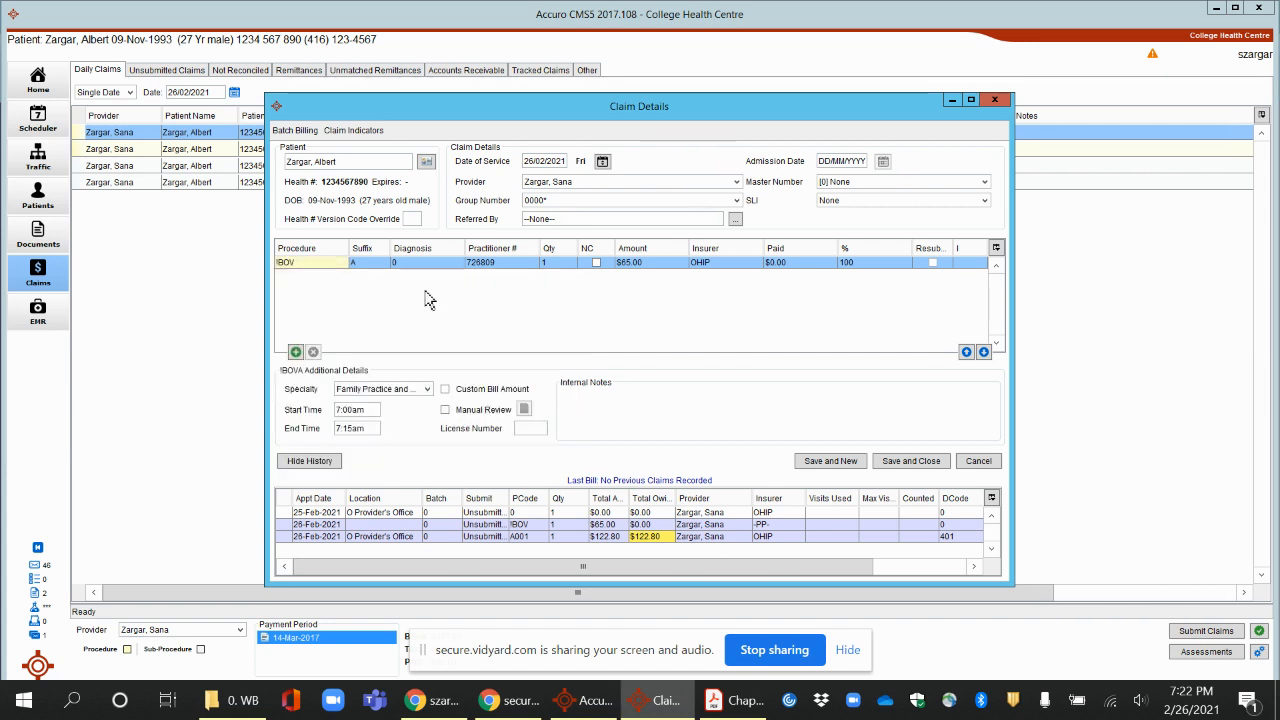
Set the insurer of the !BOV procedure line to -PP-, leaving the suffix, diagnosis and paid amount at their defaults
left_click(358, 262)
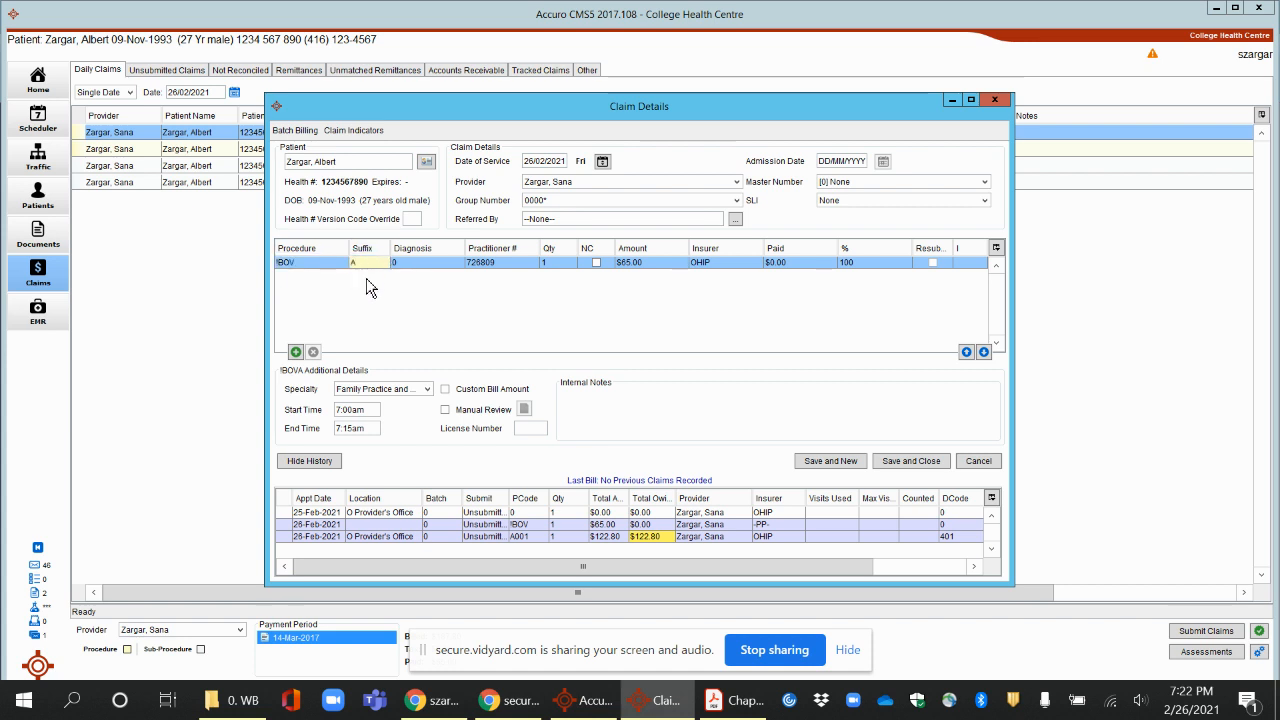
left_click(424, 262)
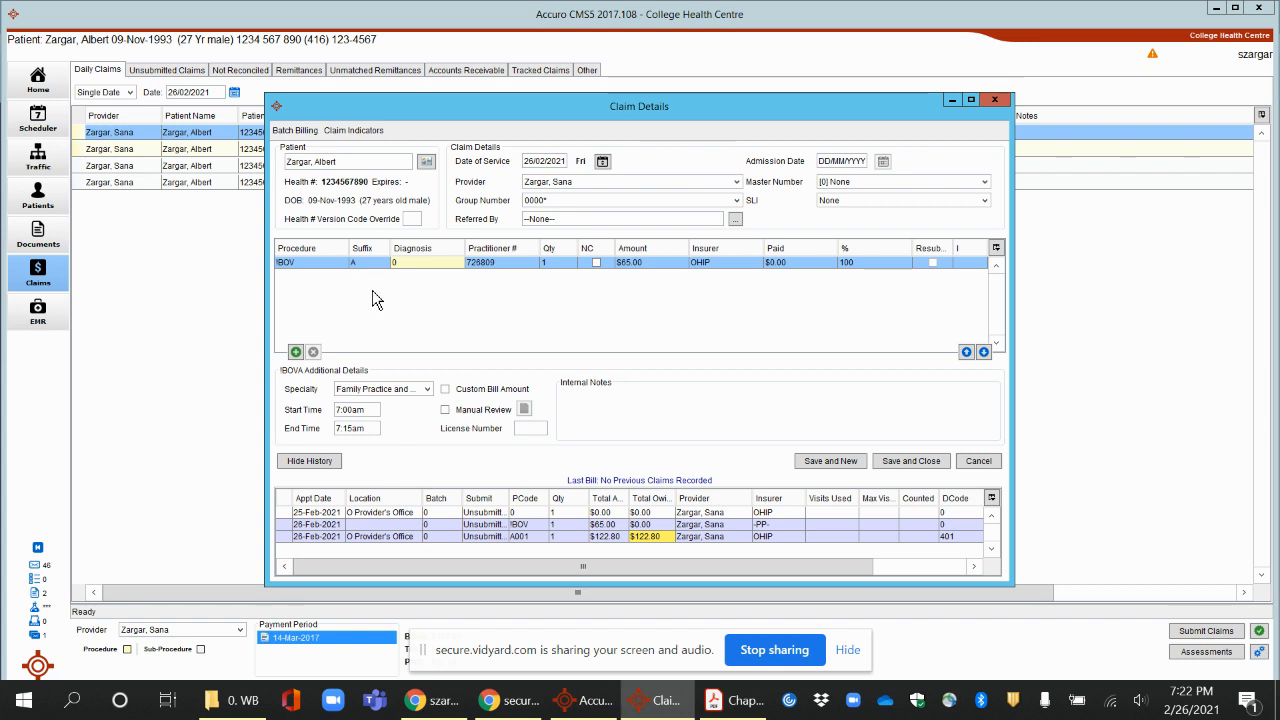
left_click(728, 264)
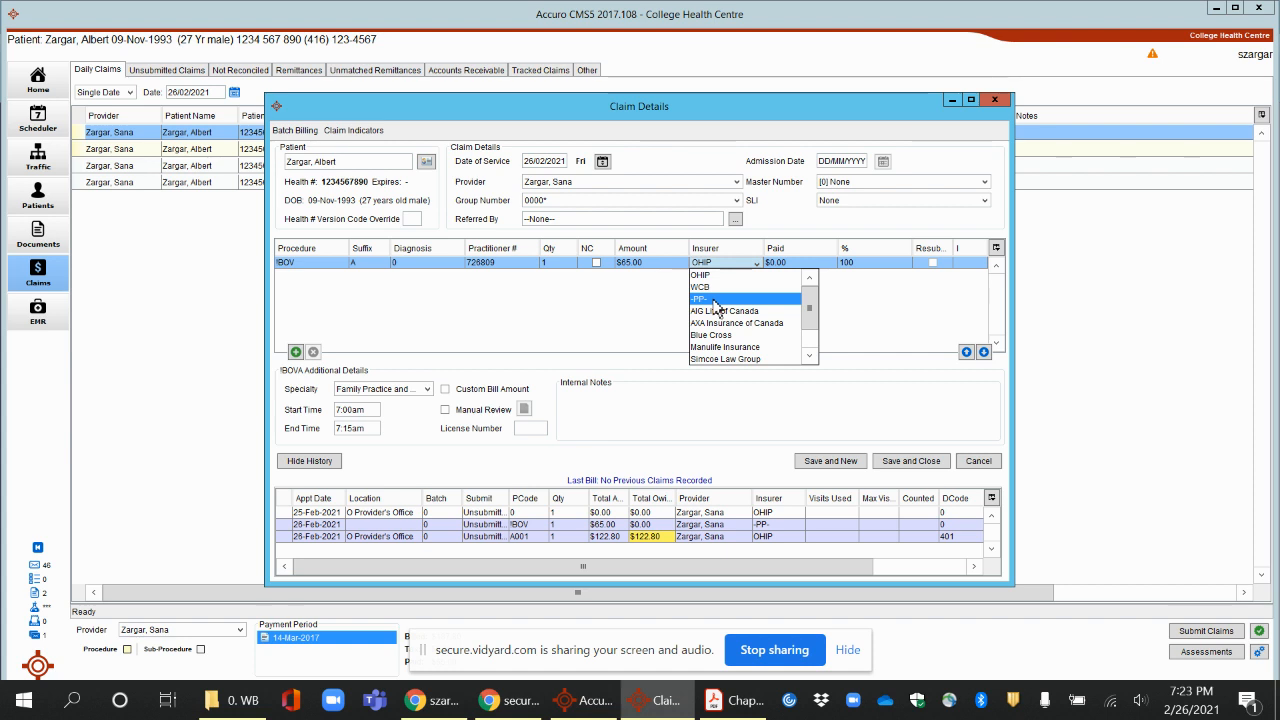
left_click(716, 300)
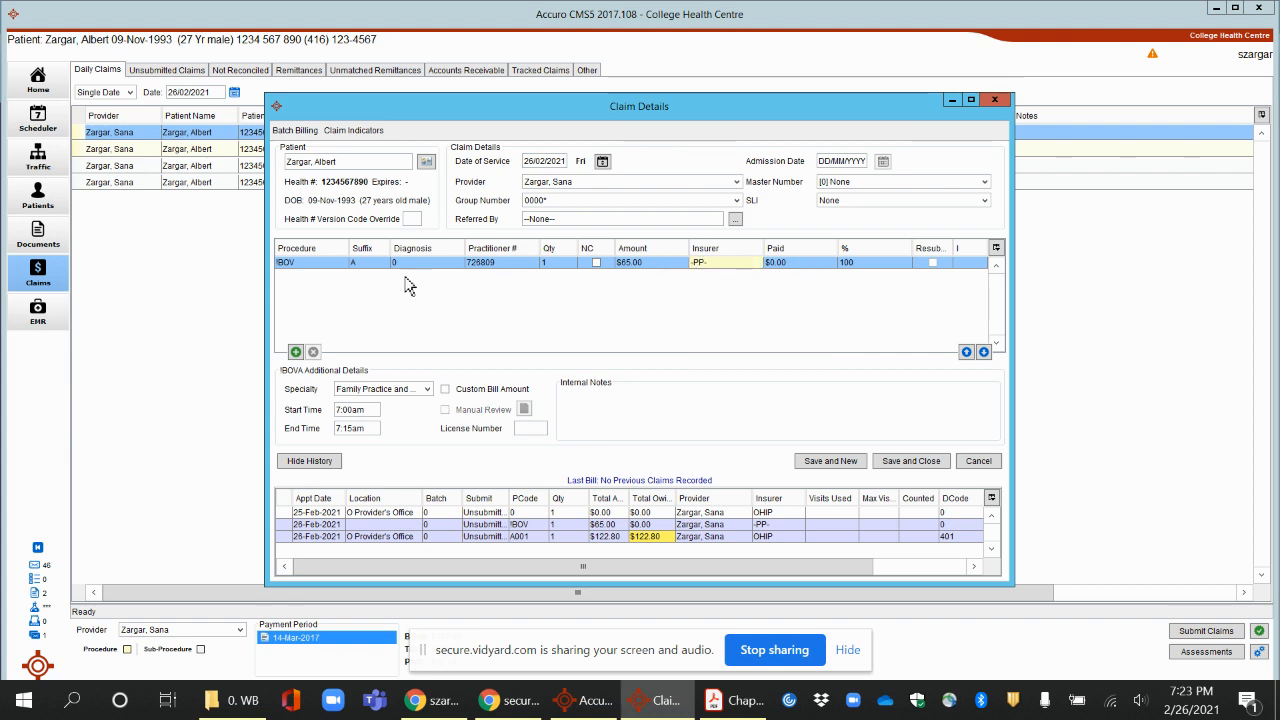
left_click(523, 264)
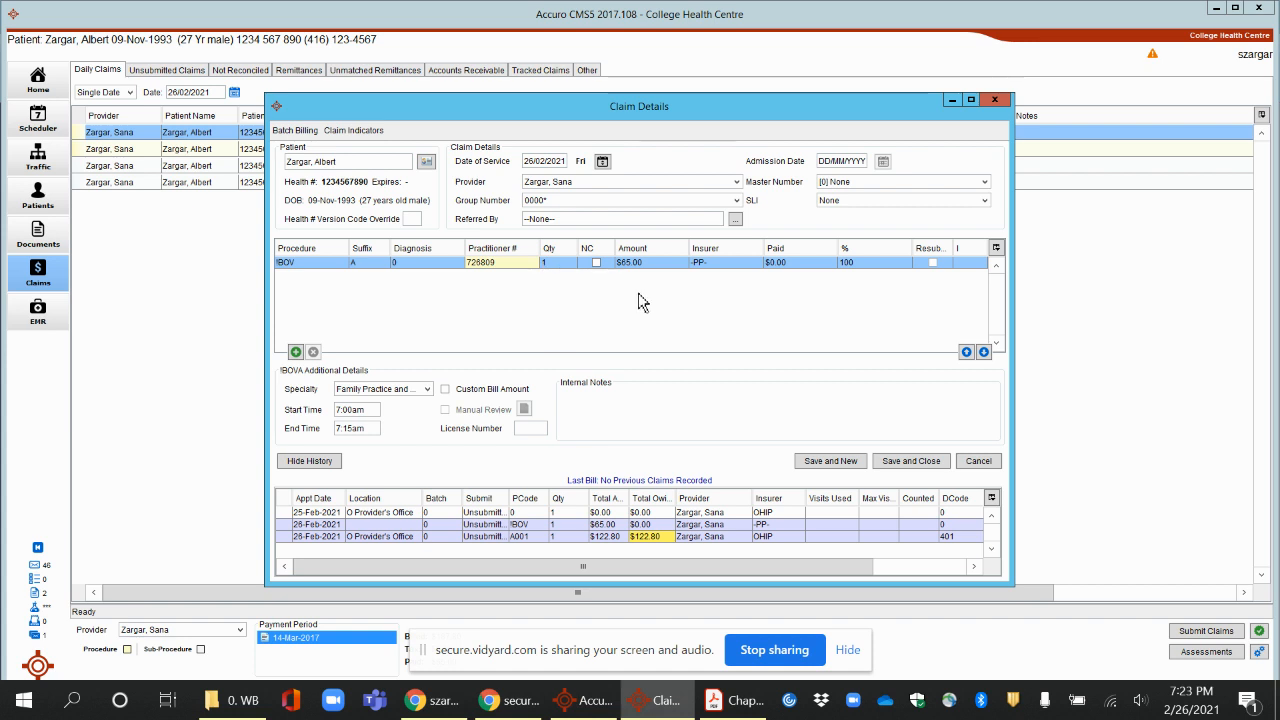
left_click(776, 262)
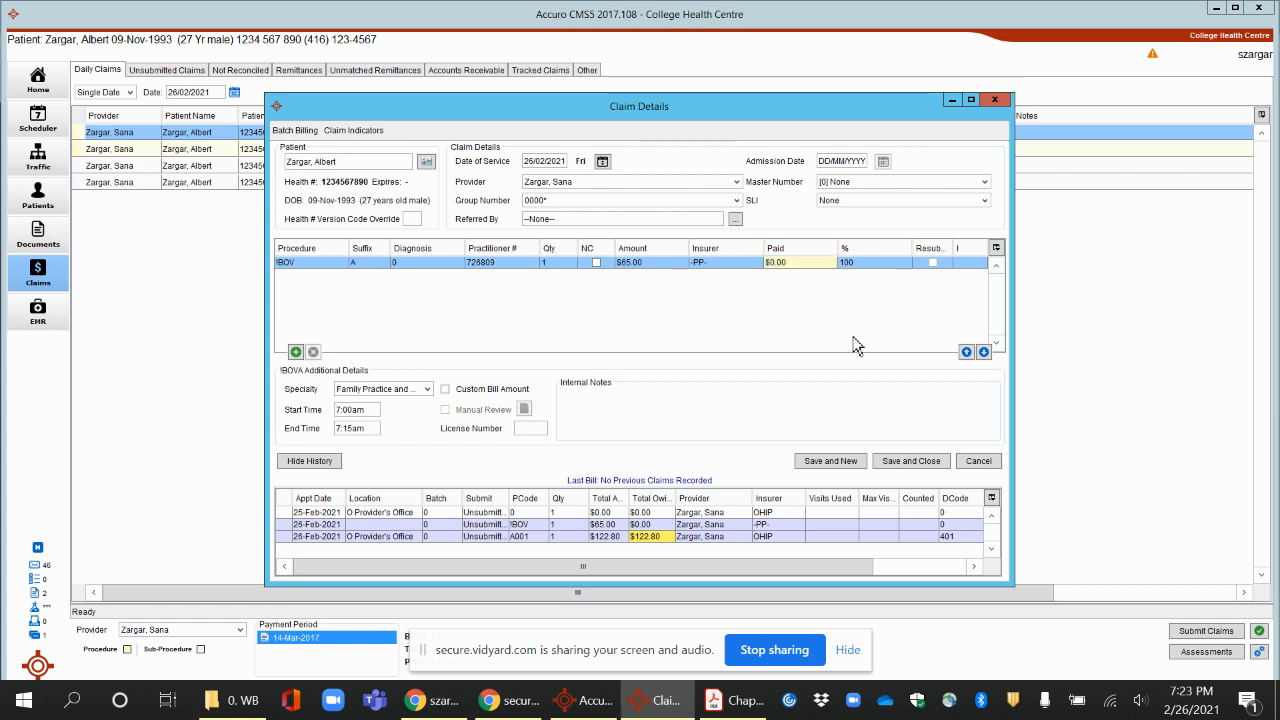
Save and close the claim, recording the full $65.00 due as paid by Credit
left_click(907, 461)
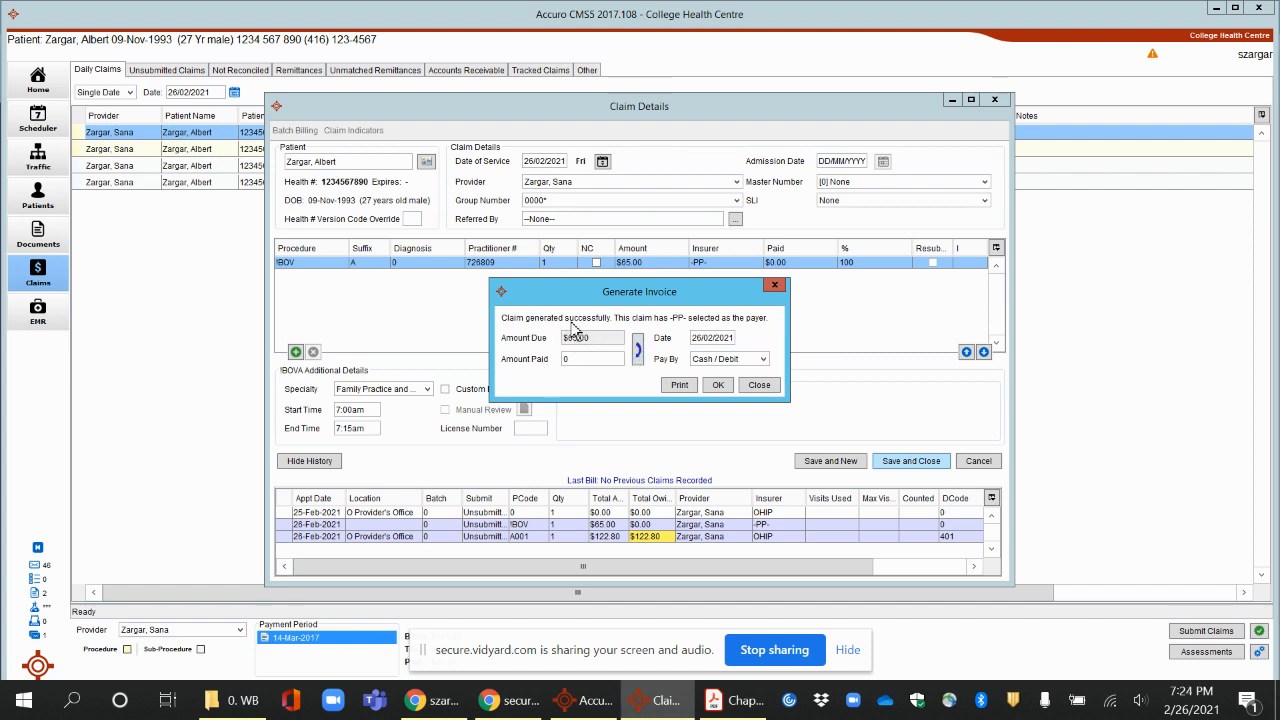
left_click(639, 352)
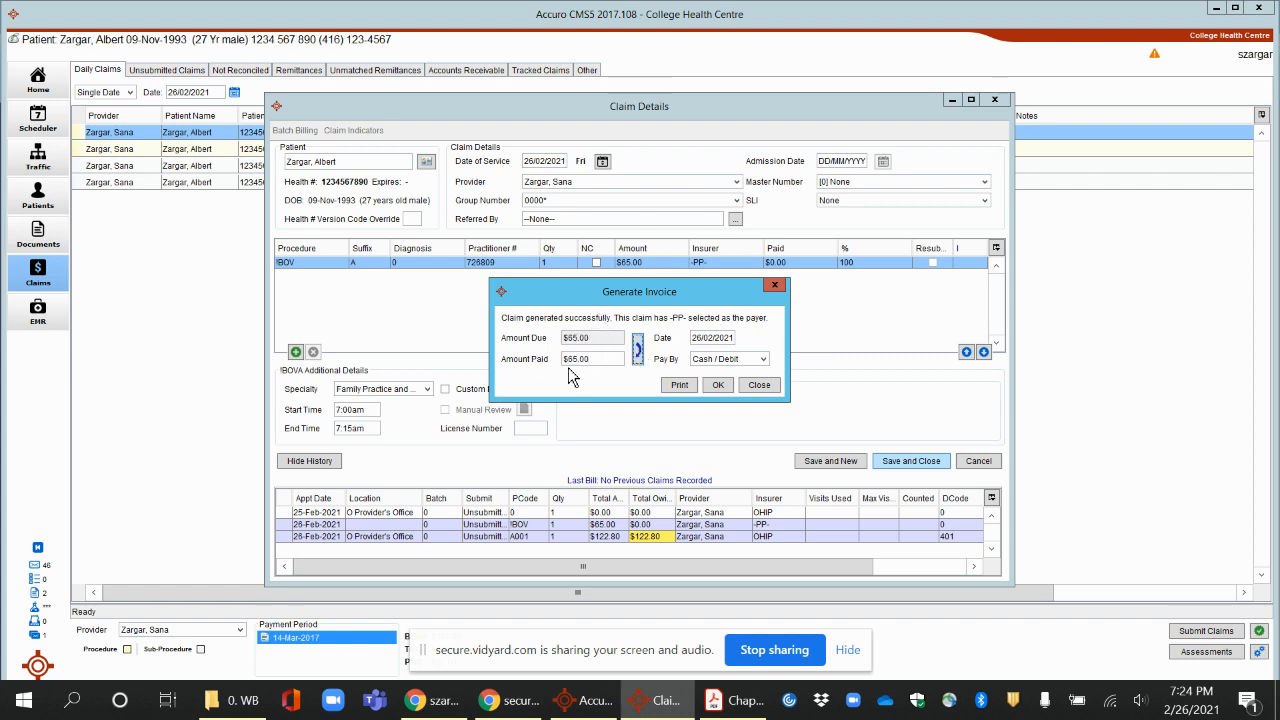
left_click(757, 362)
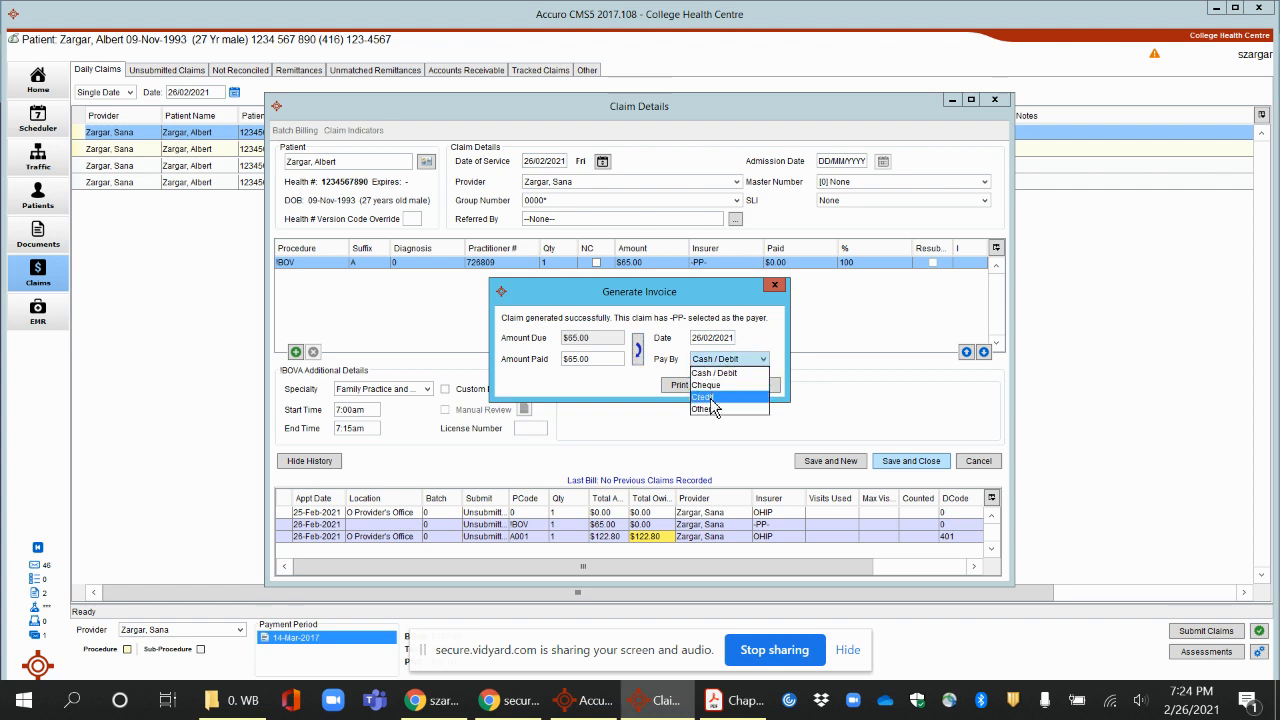
left_click(704, 397)
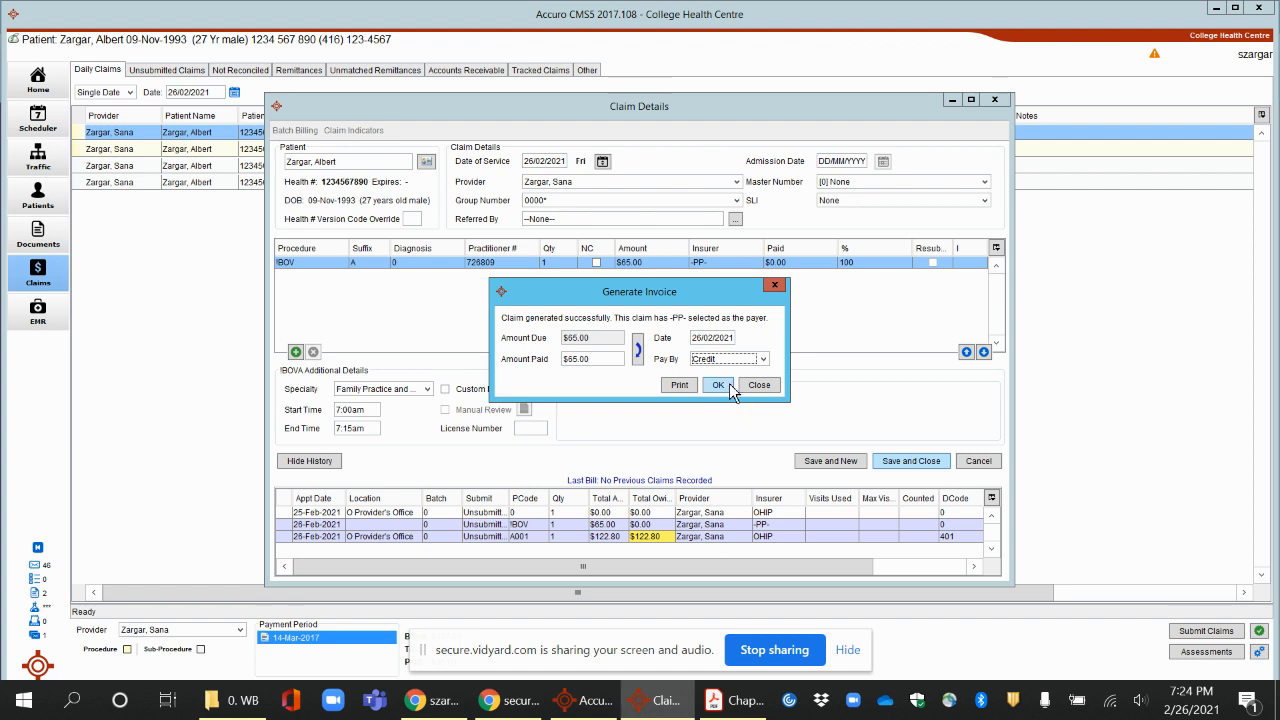
left_click(730, 385)
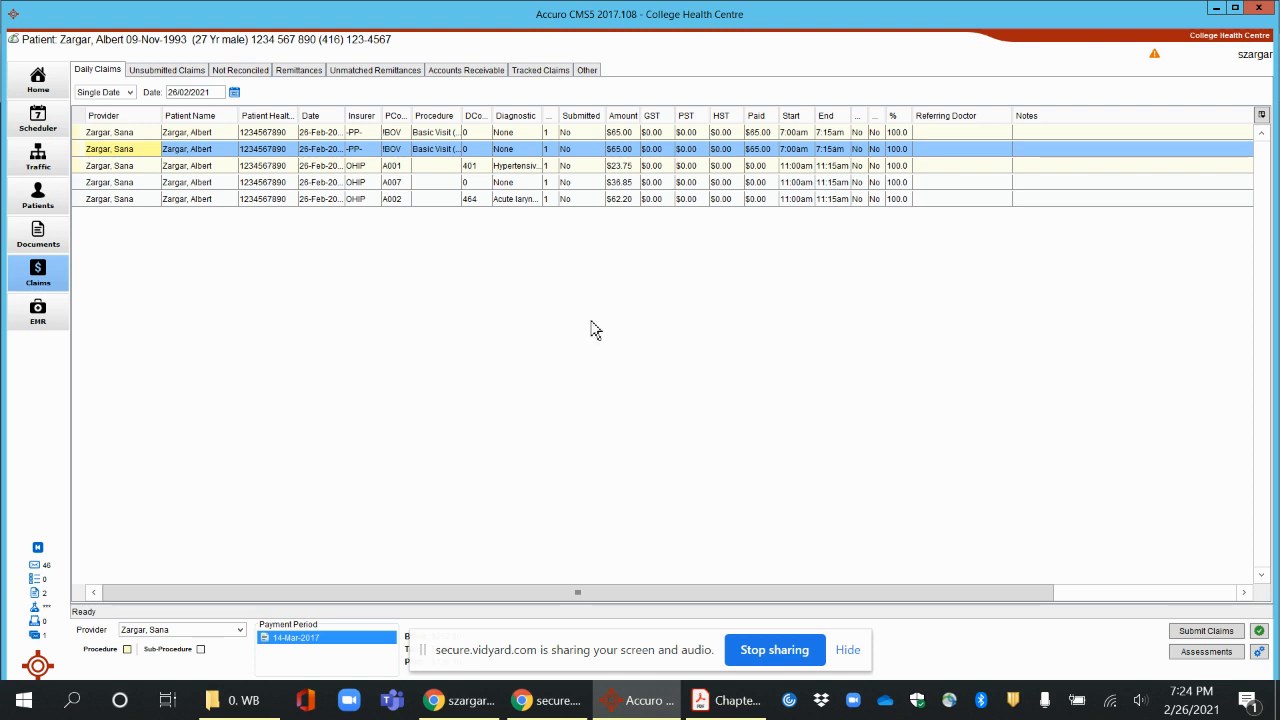
Generate an invoice for the first !BOV claim in the daily list and review its payment history and totals
left_click(252, 133)
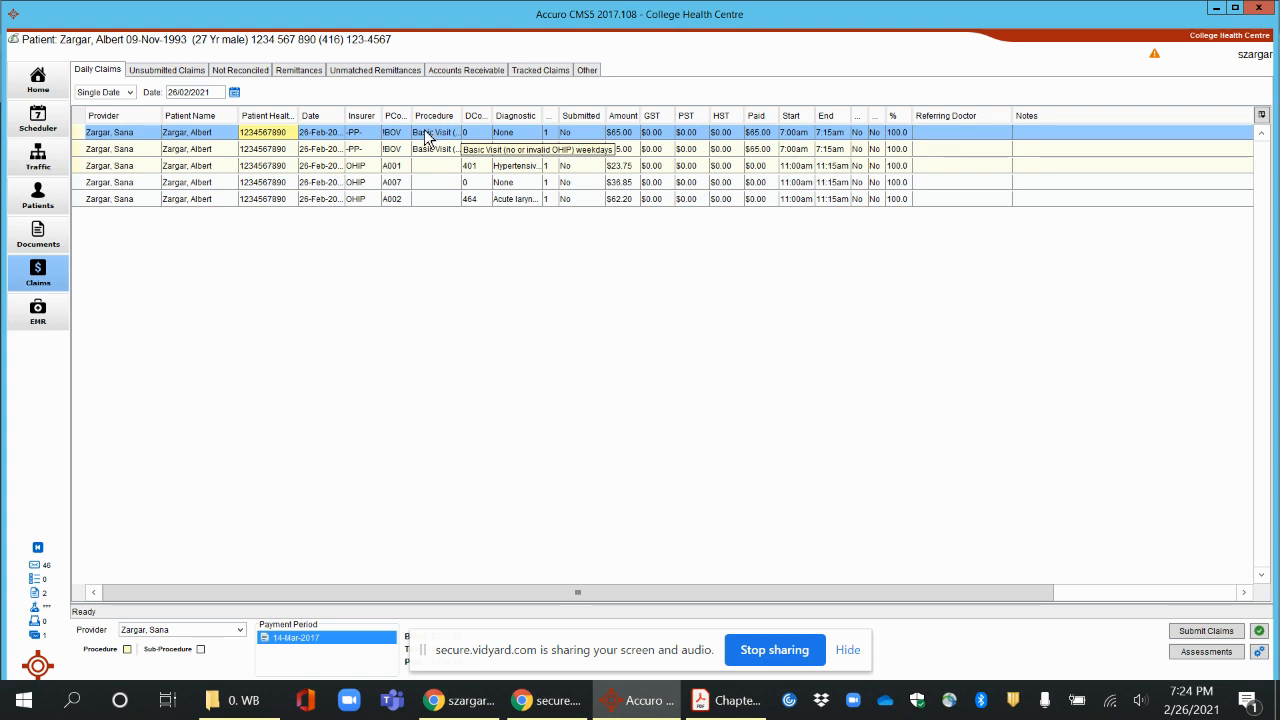
right_click(262, 137)
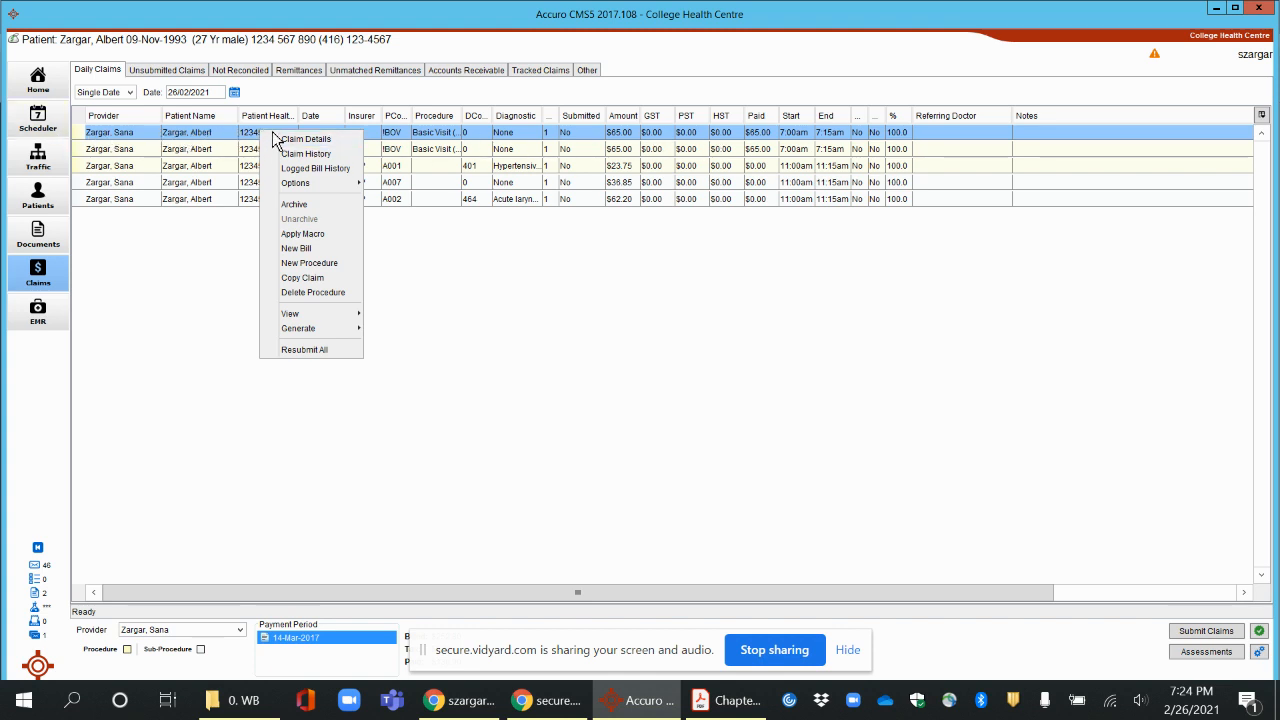
mouse_move(311, 334)
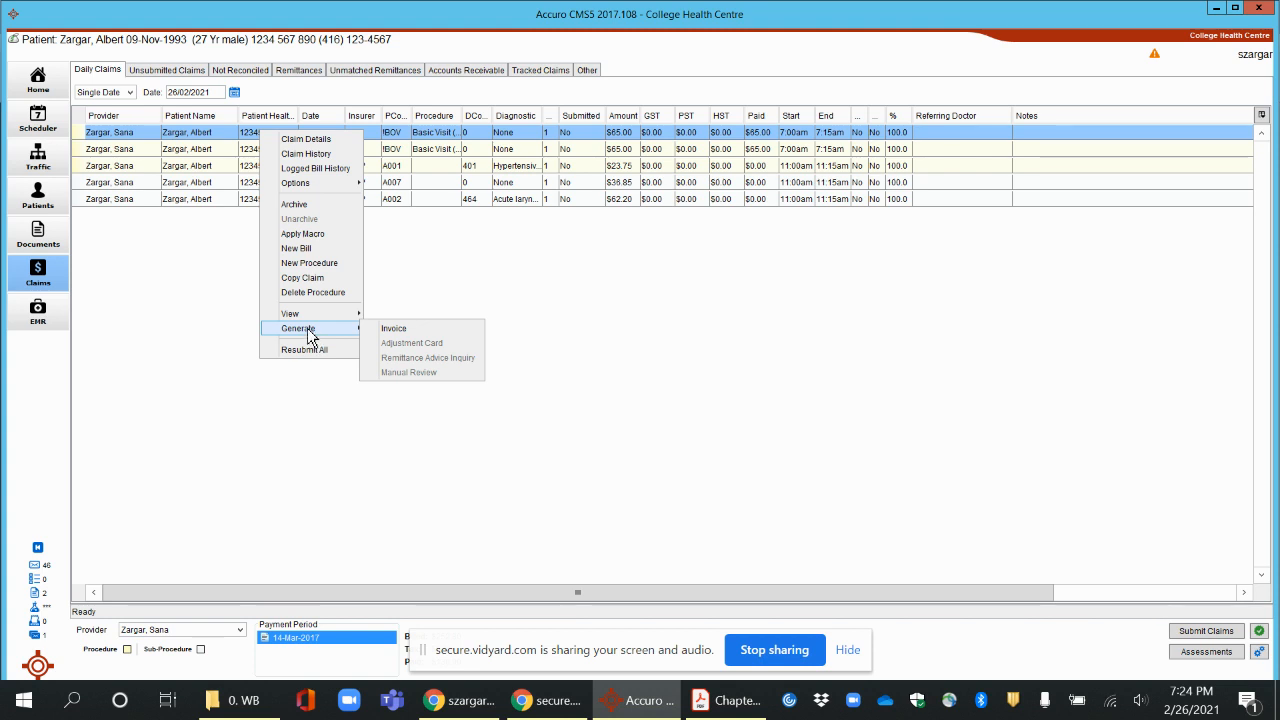
left_click(393, 333)
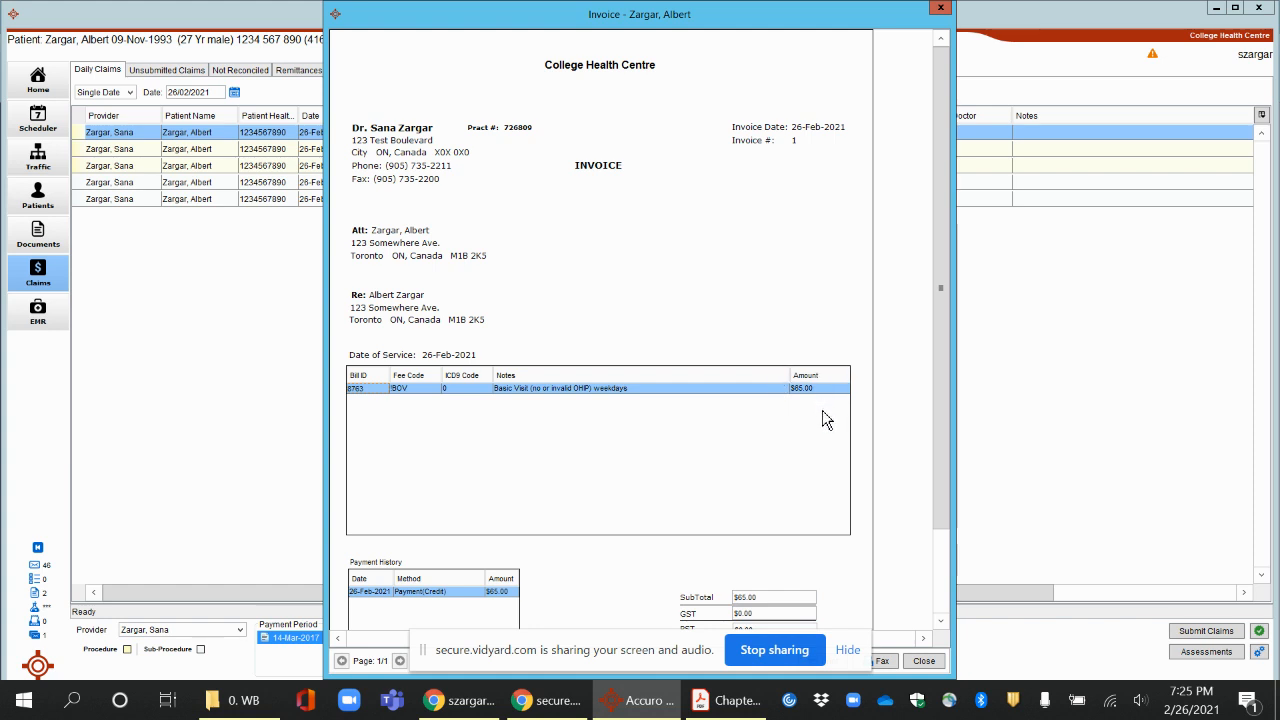
scroll(821, 413, "down", 3)
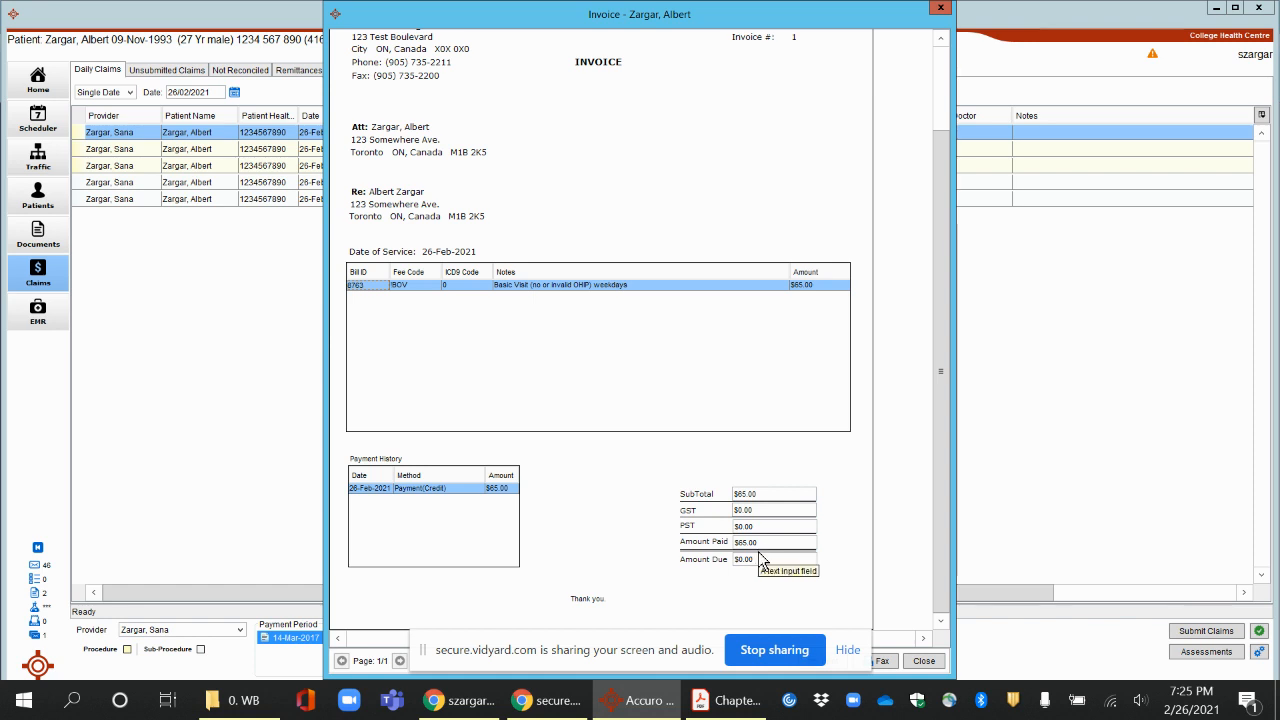
Close the invoice and save it to the patient's chart
left_click(847, 656)
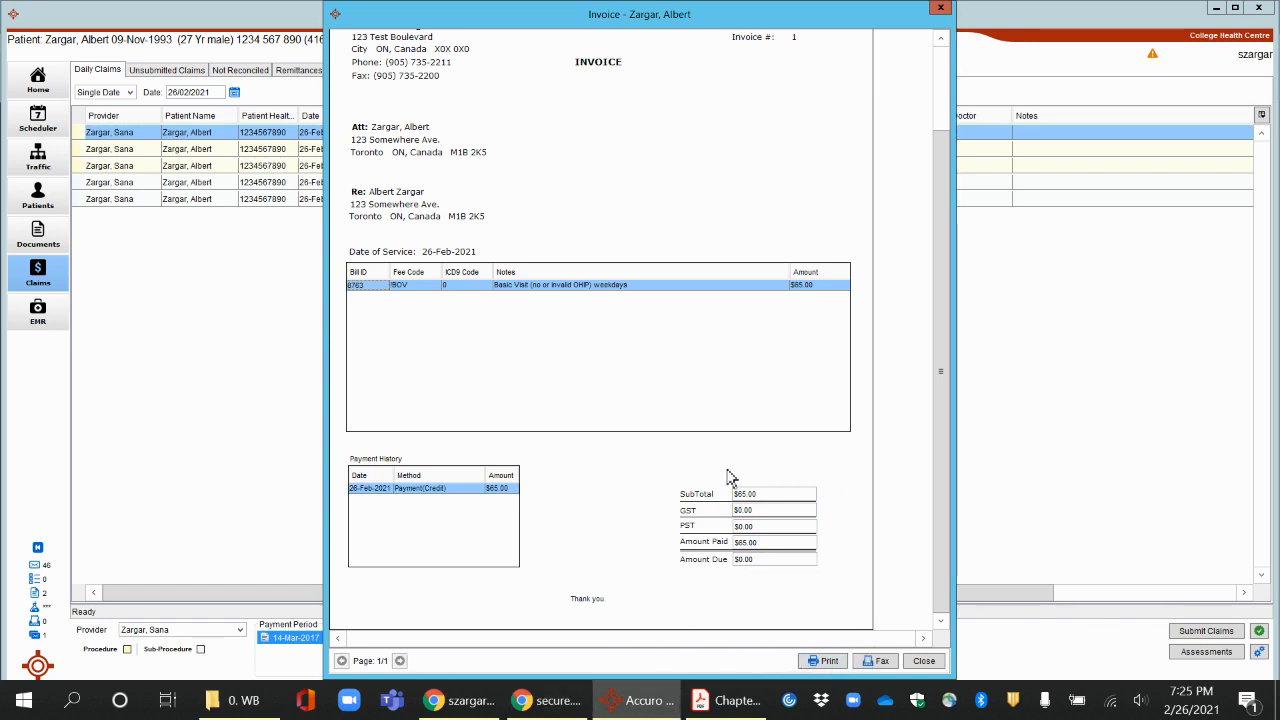
left_click(922, 662)
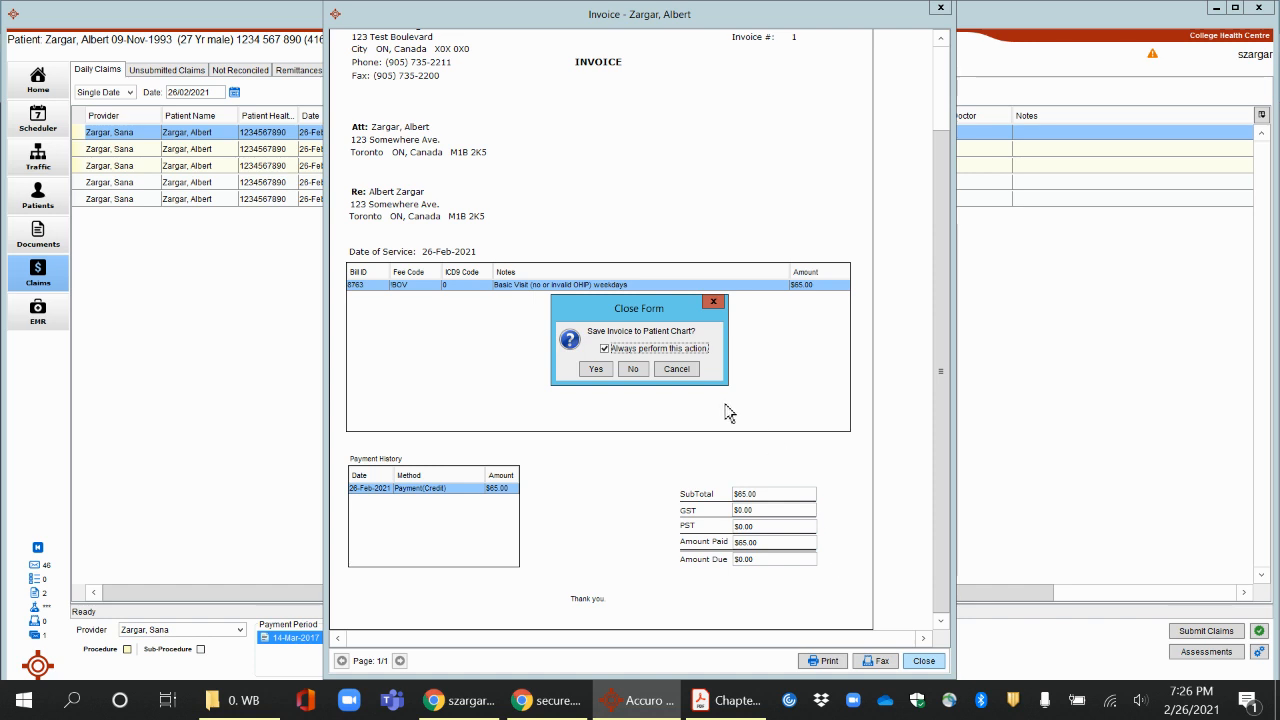
left_click(595, 369)
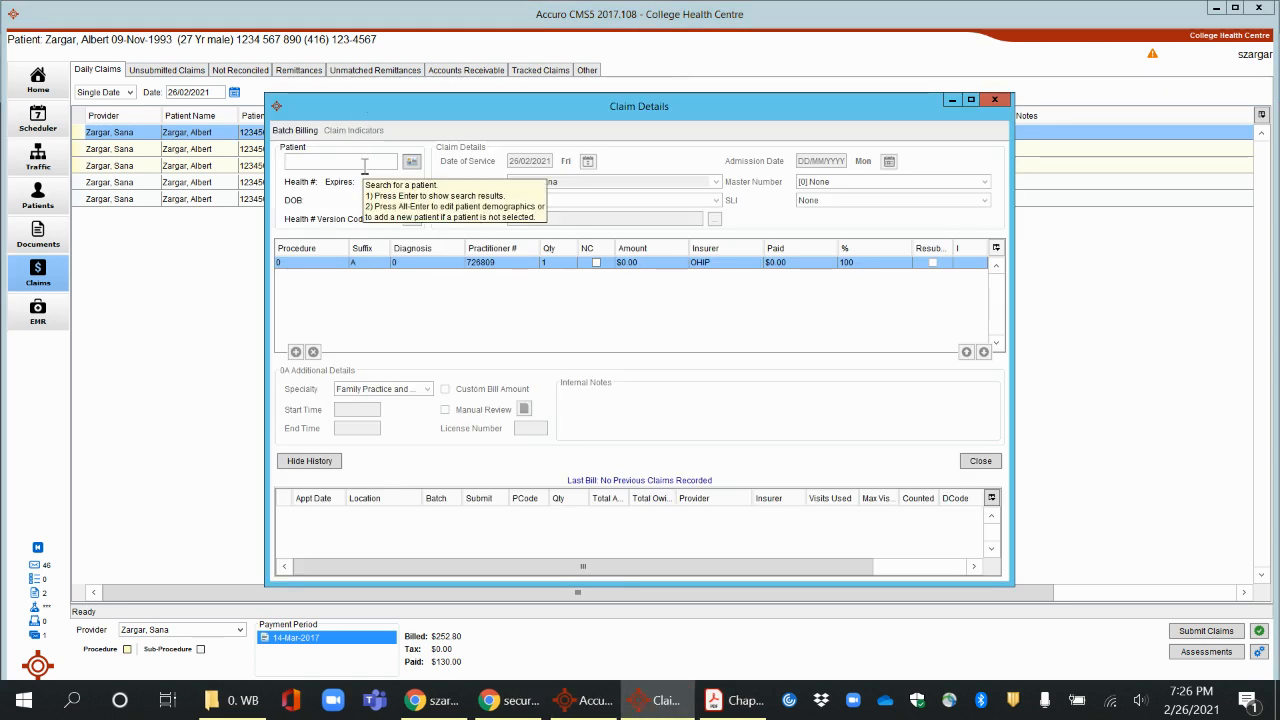
In a new claim, search for the patient by last name and select the first match
type("Choice")
key("Return")
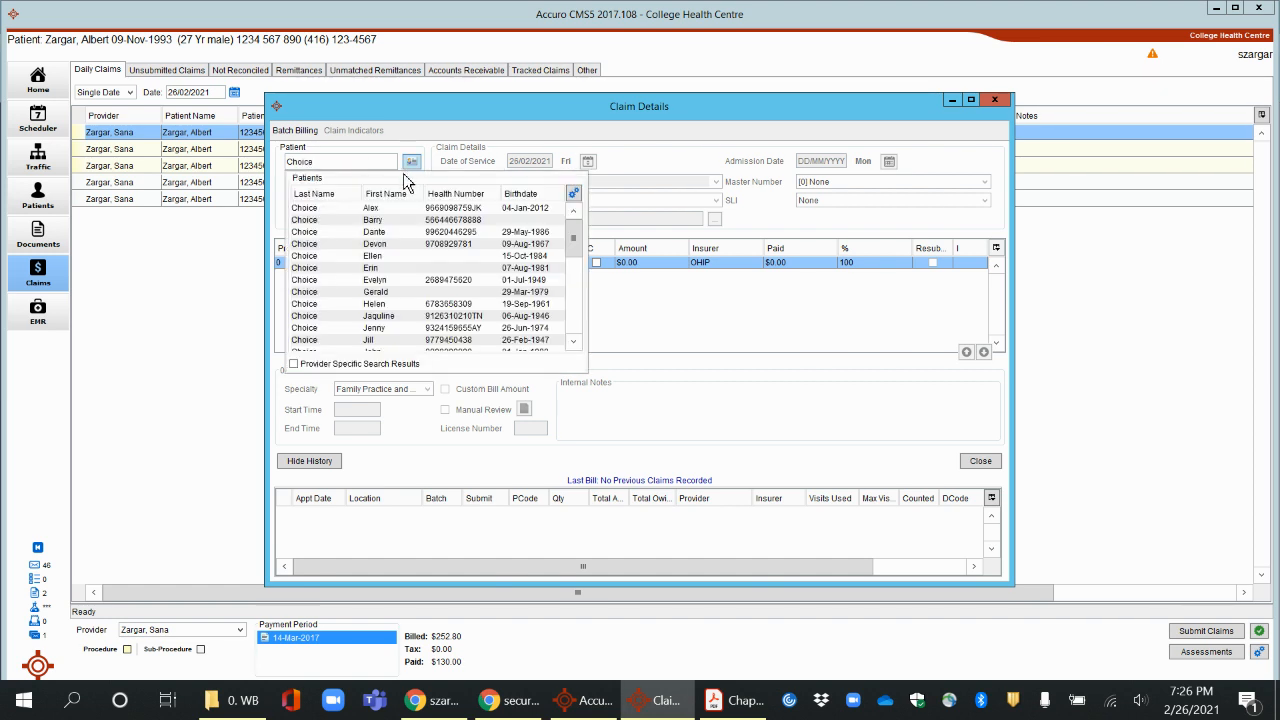
left_click(381, 209)
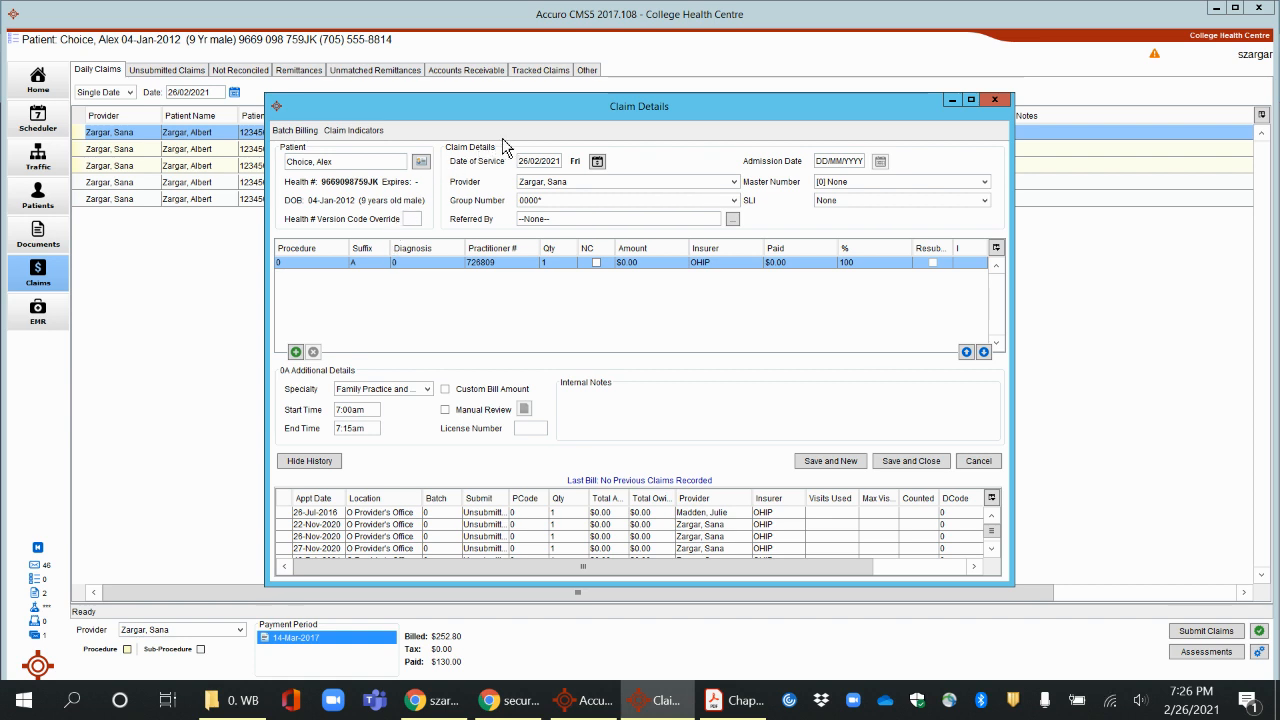
left_click_drag(521, 164, 560, 186)
left_click(558, 184)
left_click(560, 182)
Bill the driver's medical examination under procedure code !DRVMD and set the claim's insurer to -PP-
left_click(316, 262)
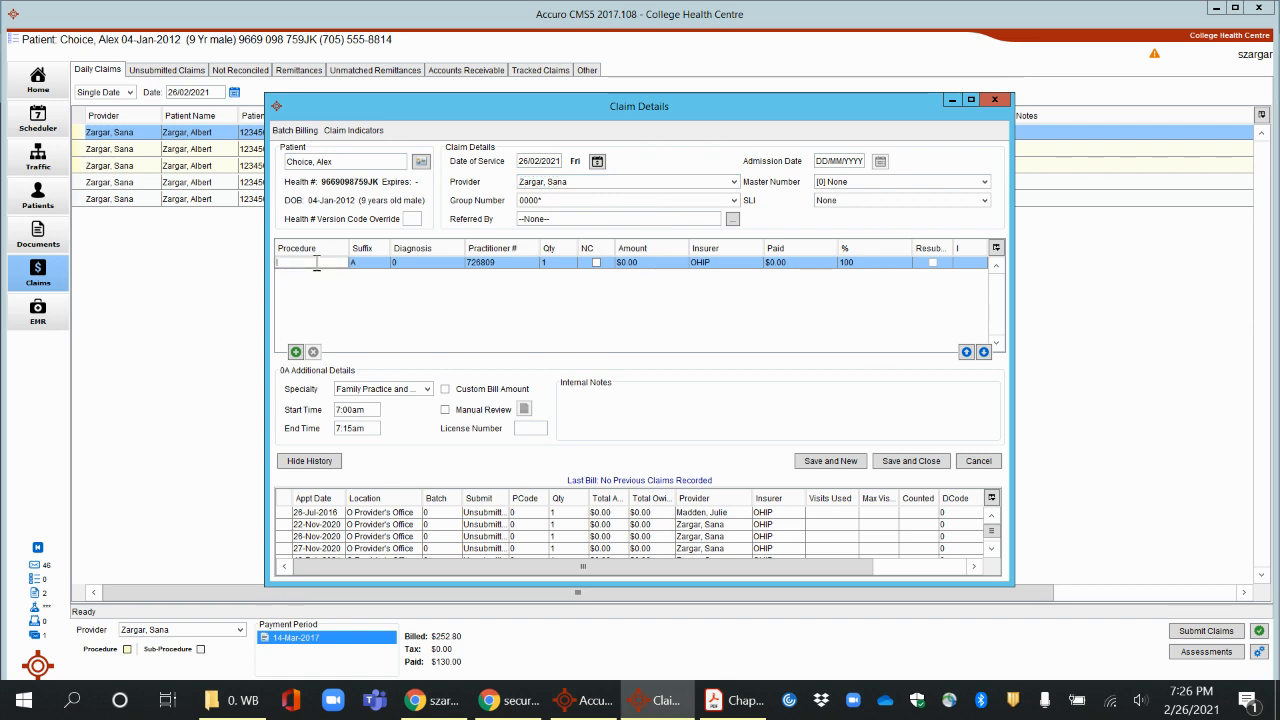
type("!D")
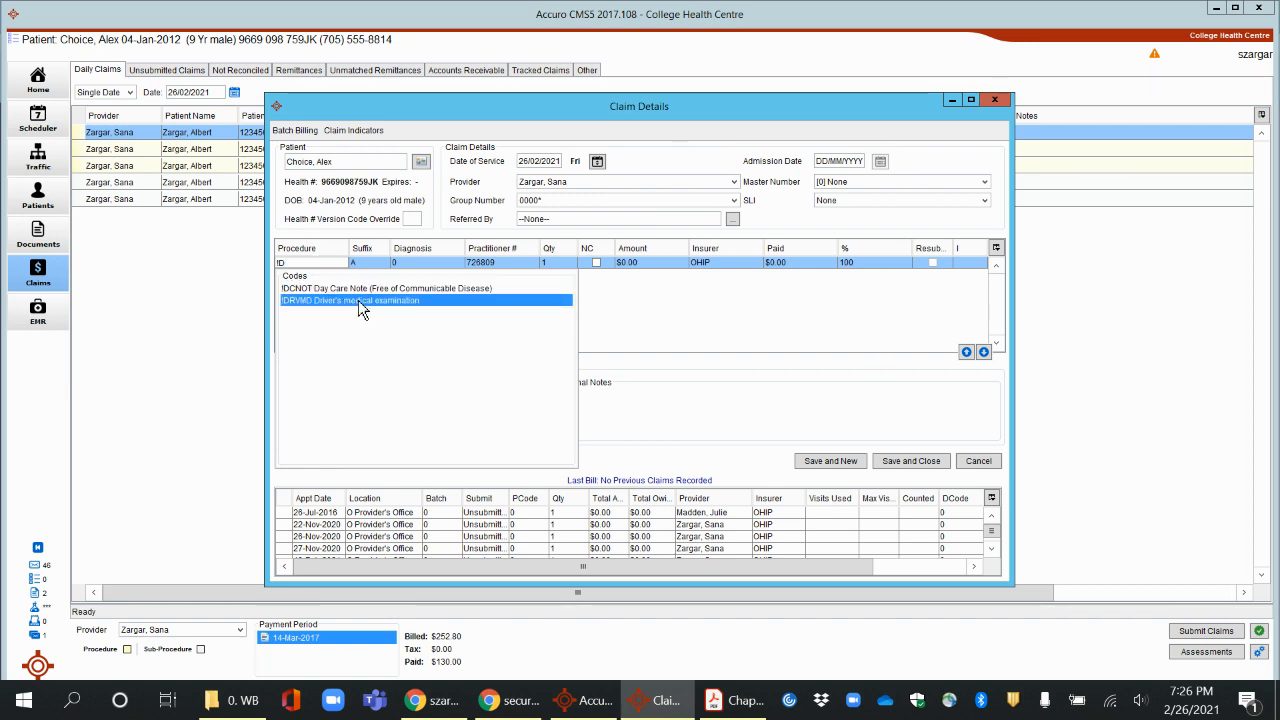
left_click(347, 300)
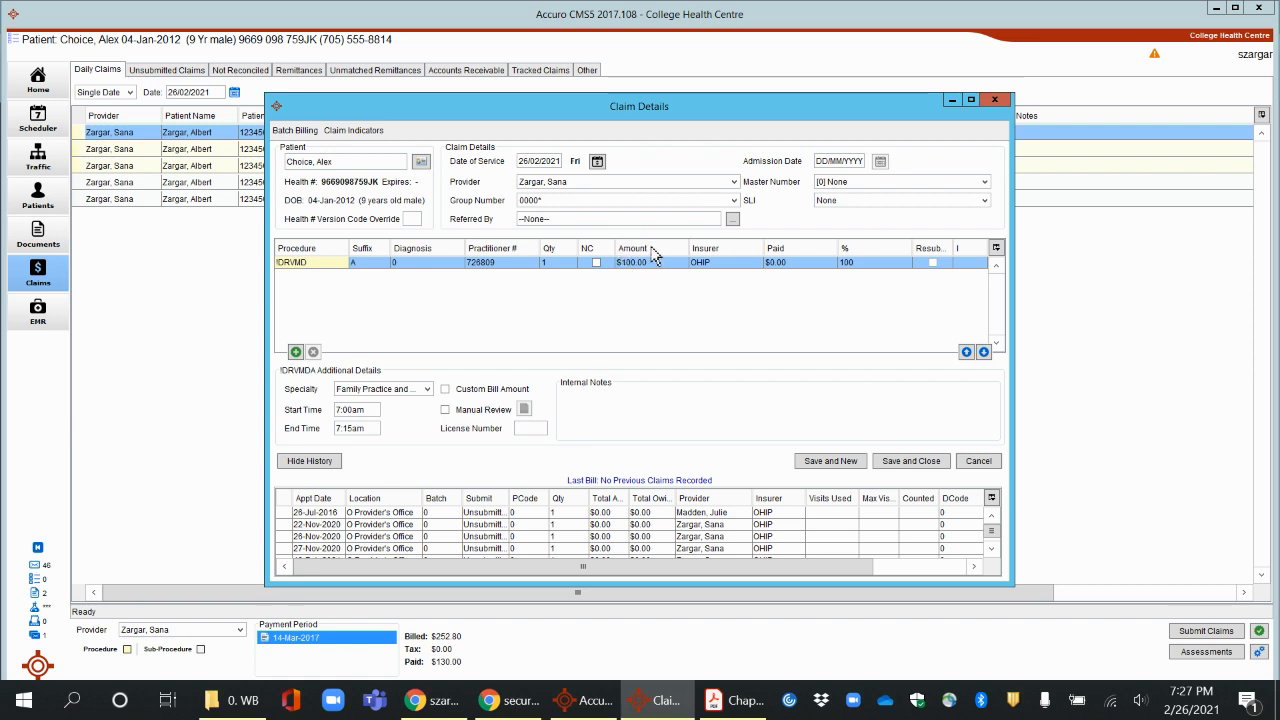
left_click(714, 272)
left_click(729, 308)
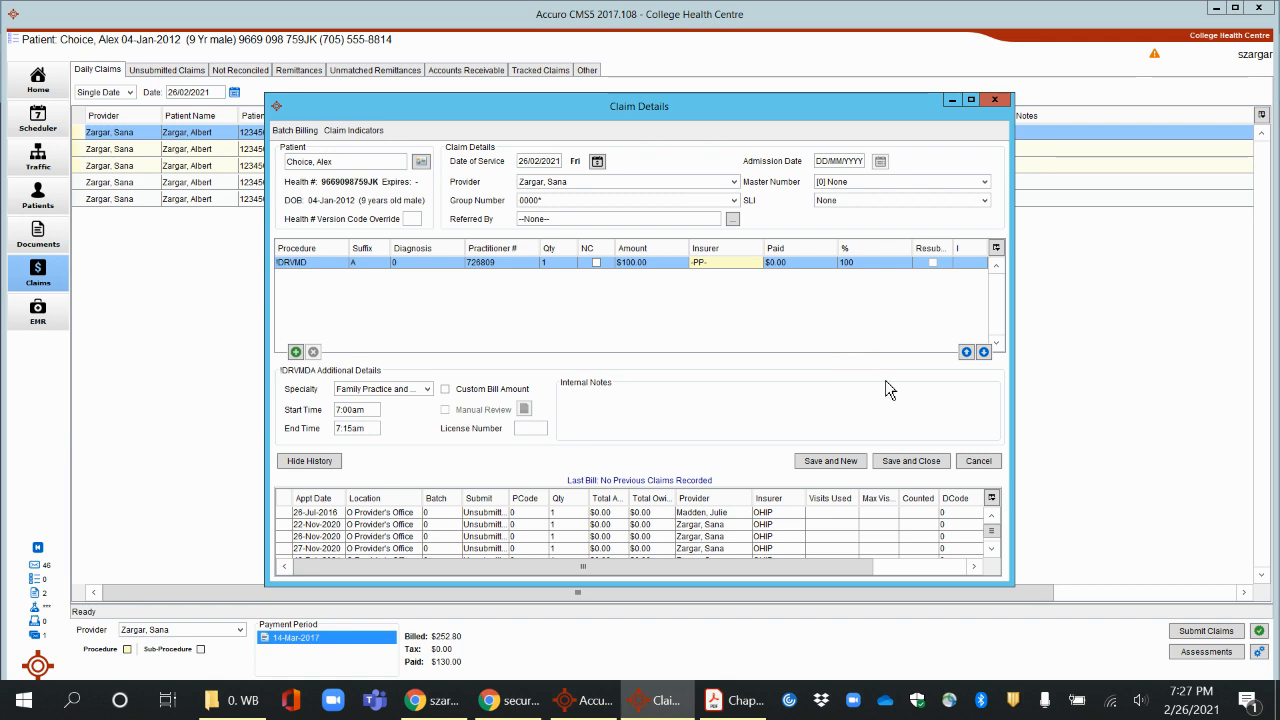
Save and close the claim, recording the full $100.00 due as paid by Cash / Debit
left_click(910, 462)
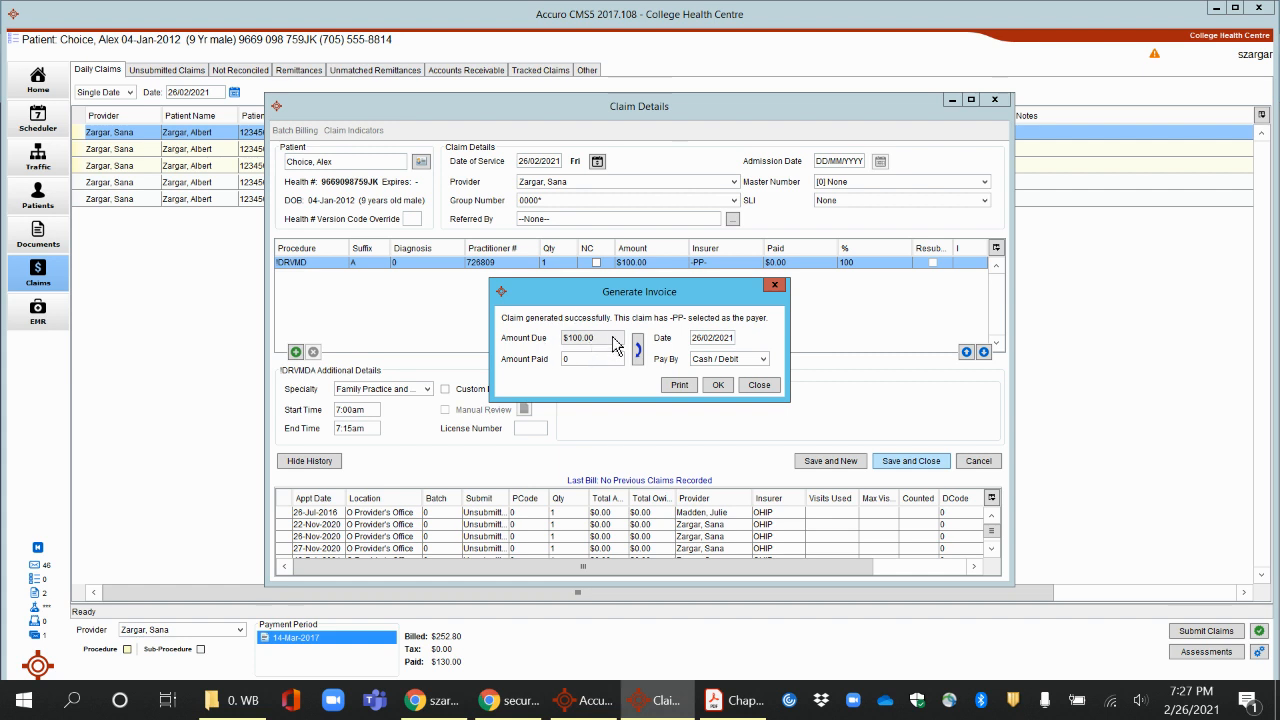
left_click(640, 352)
left_click(722, 359)
left_click(720, 372)
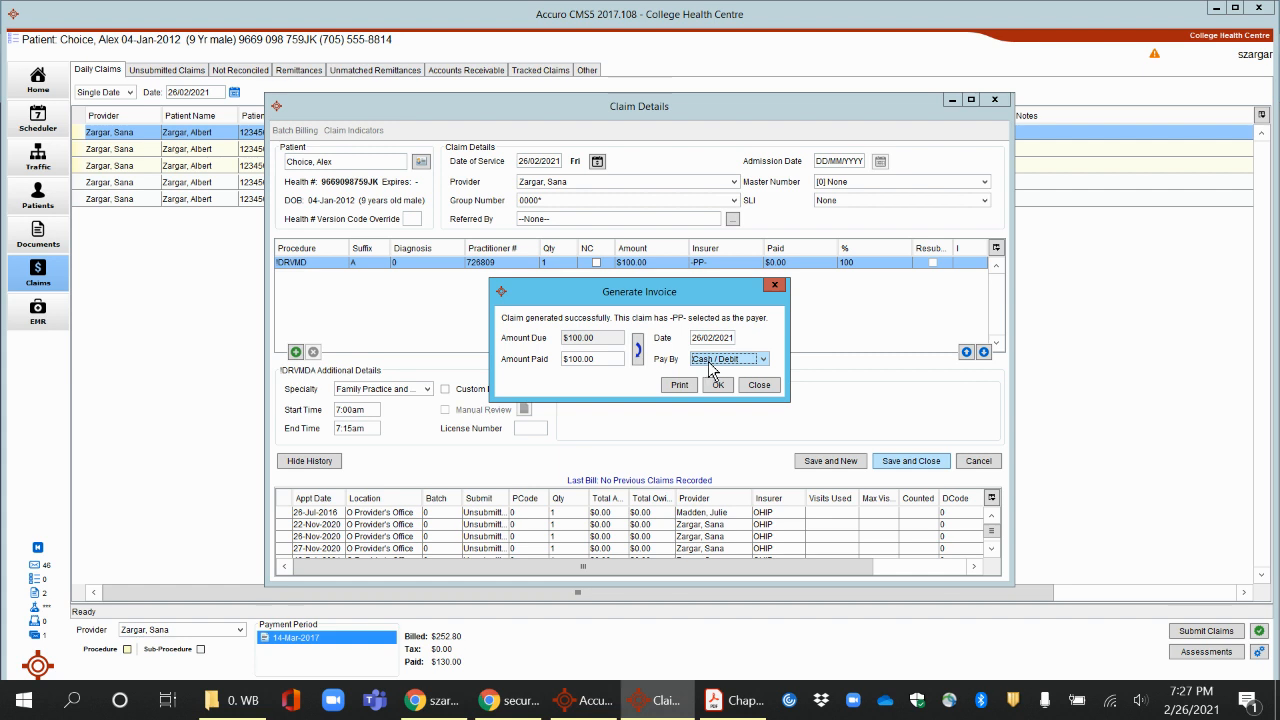
left_click(710, 392)
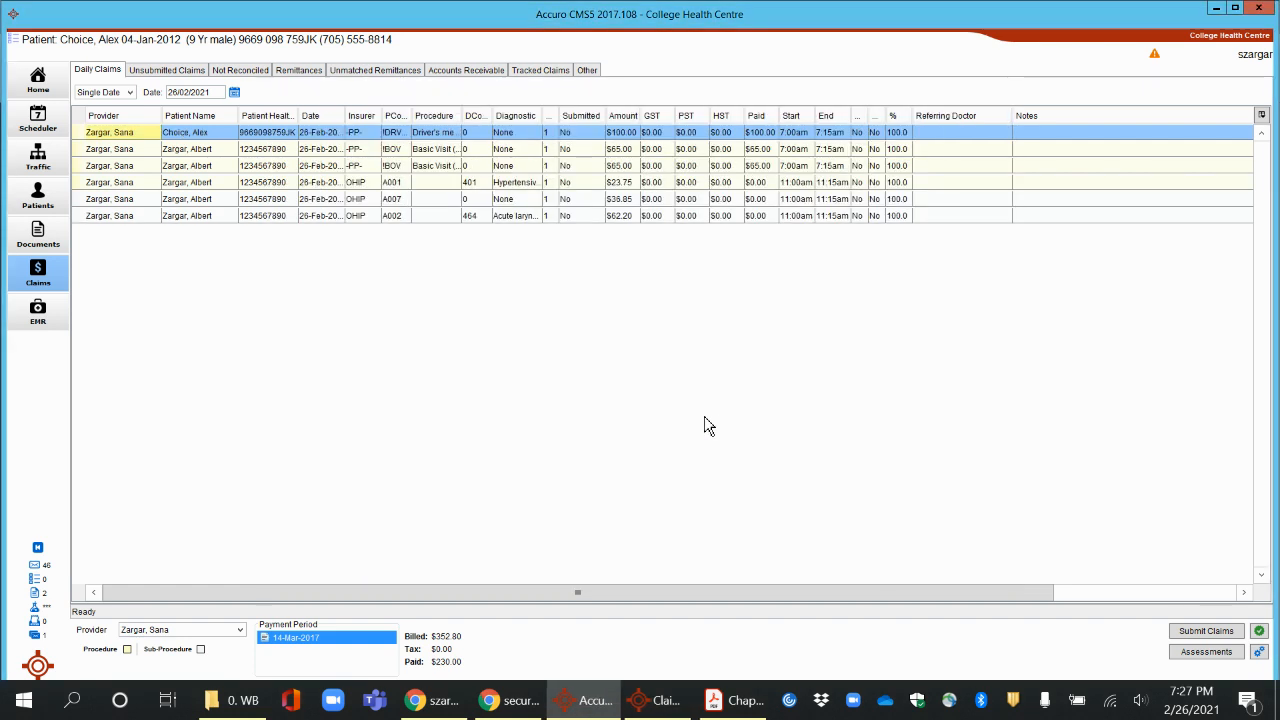
Generate an invoice for the driver's medical examination claim, review its payment history and amount due, and close it
right_click(278, 137)
mouse_move(333, 340)
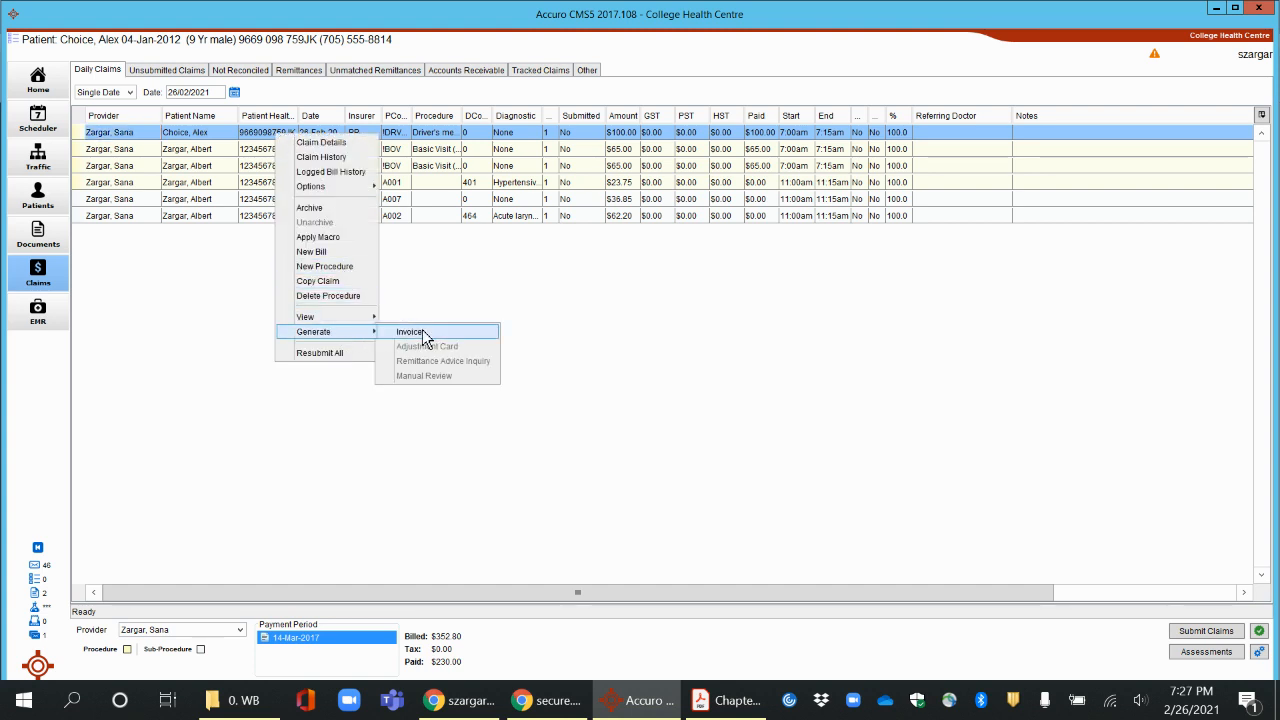
left_click(411, 332)
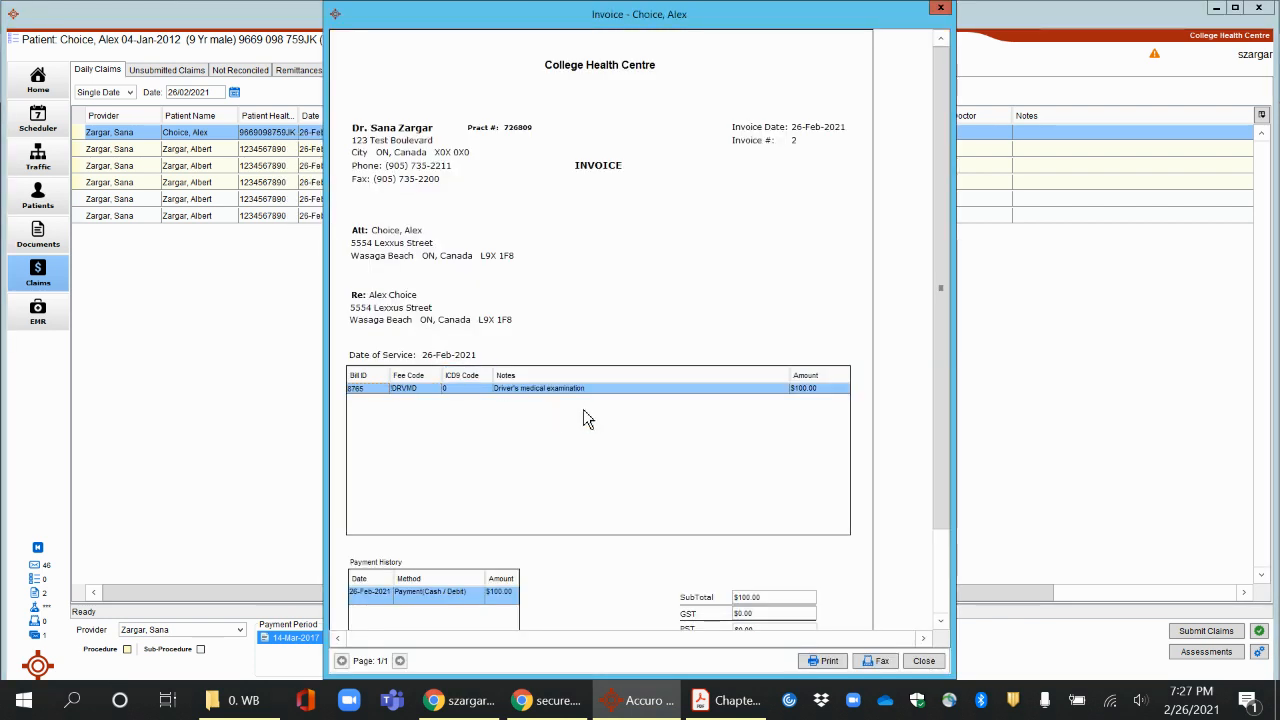
scroll(605, 390, "down", 3)
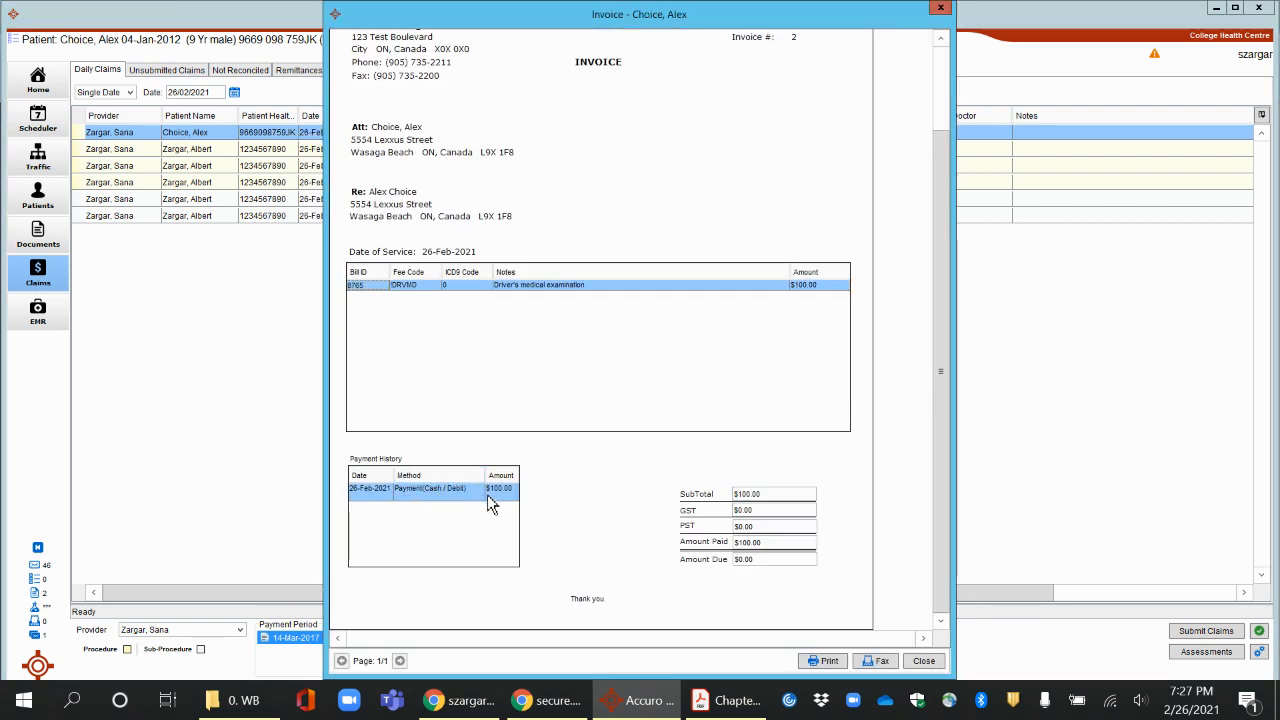
double_click(744, 559)
left_click(924, 661)
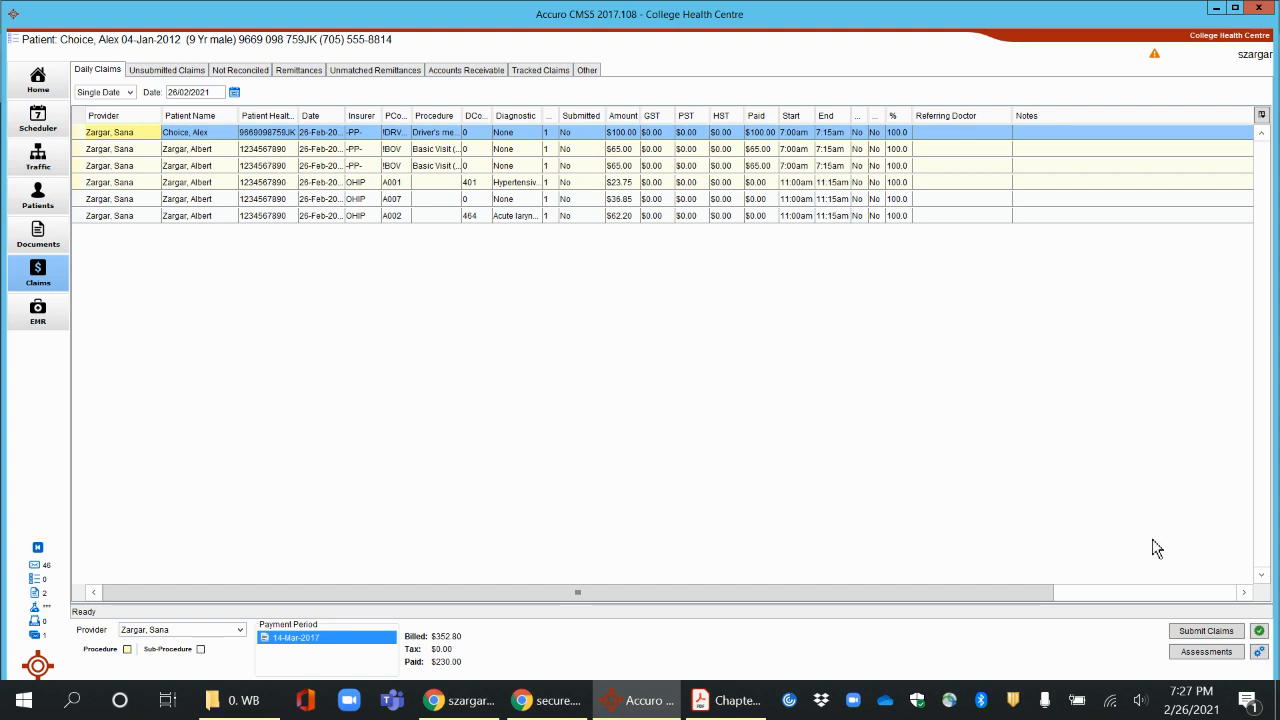
left_click(548, 706)
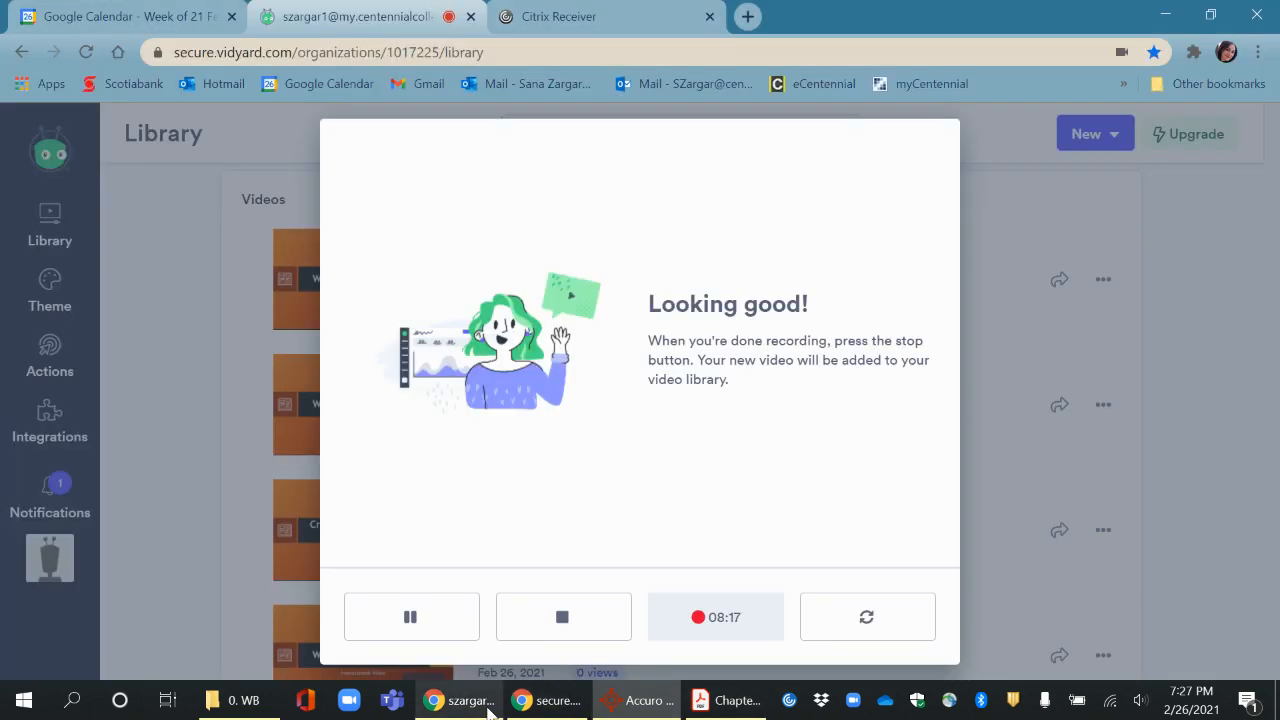